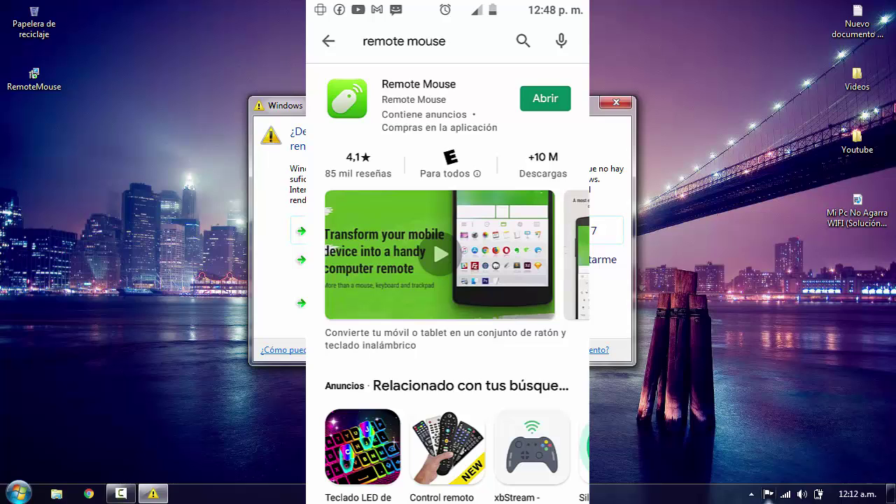
- Download the Windows version of the Remote Mouse server from remotemouse.net, then dismiss the multiple-download request and the download options
key(Escape)
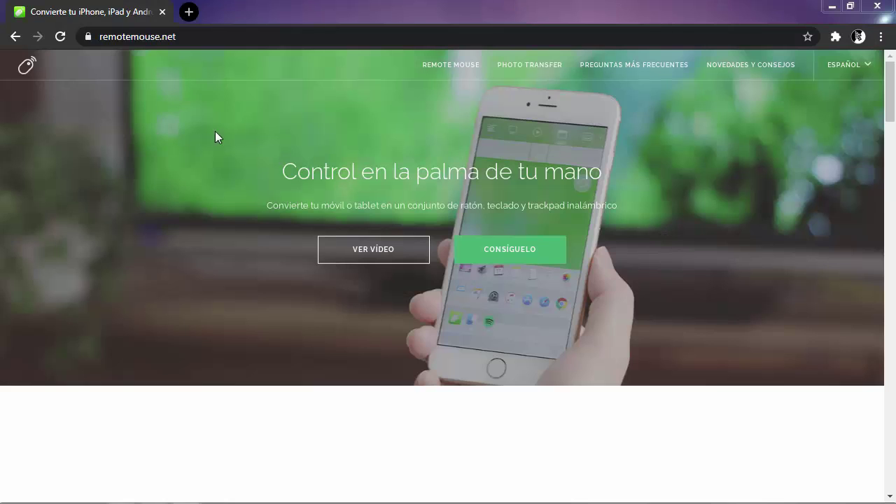
click(536, 259)
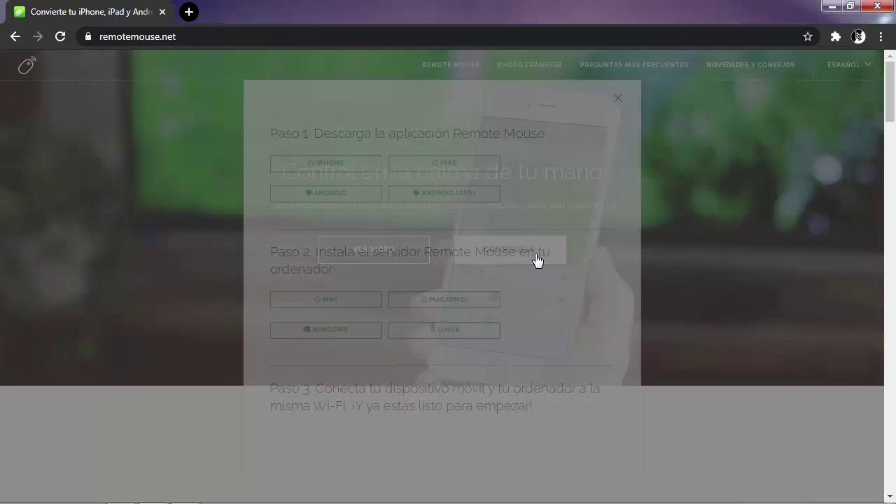
click(358, 343)
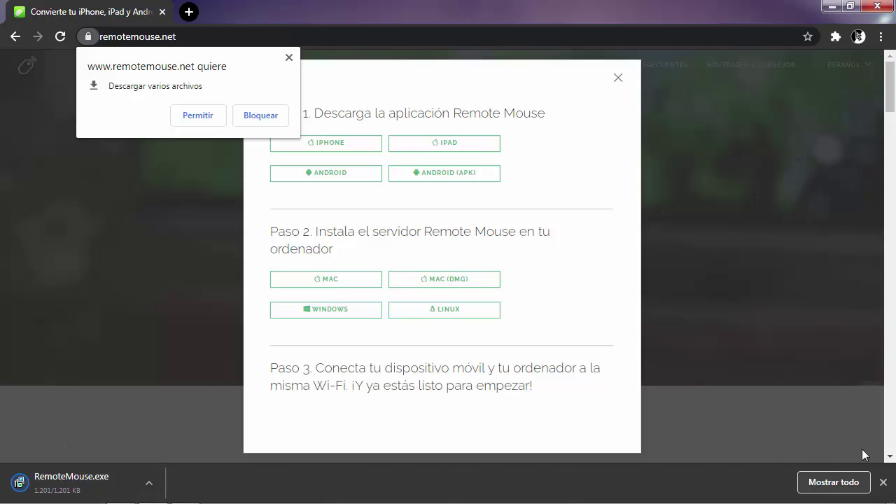
click(884, 483)
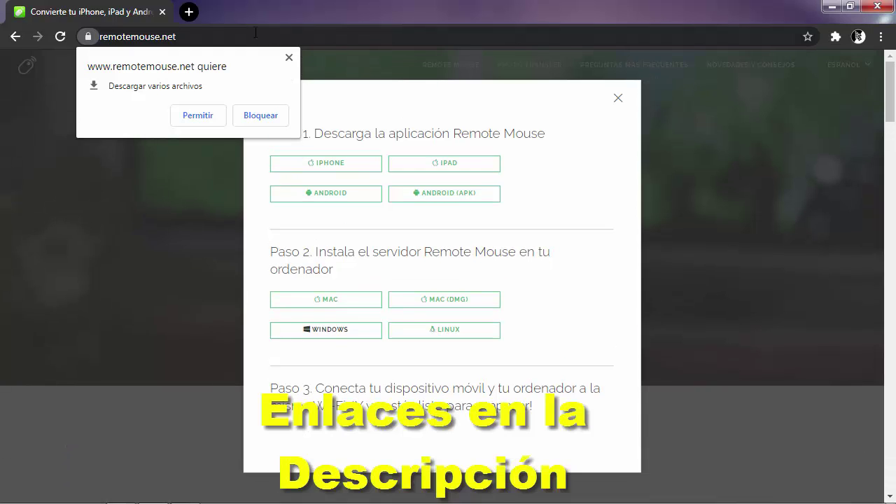
click(286, 59)
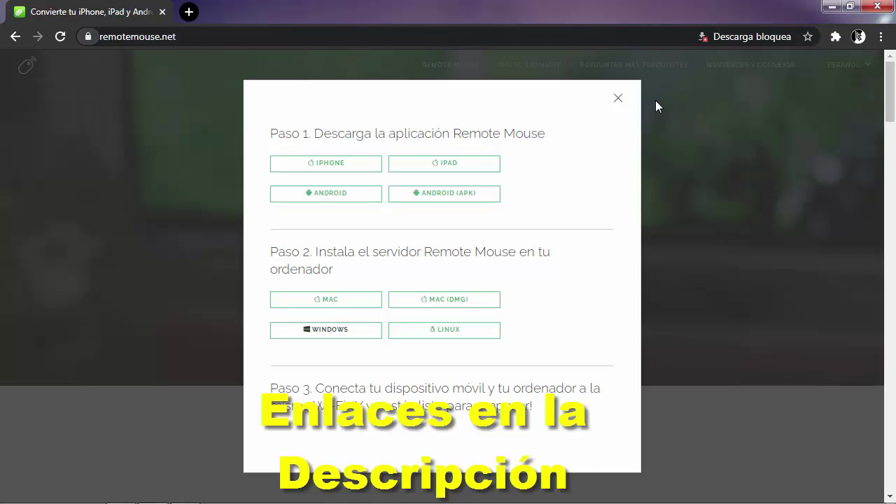
click(620, 99)
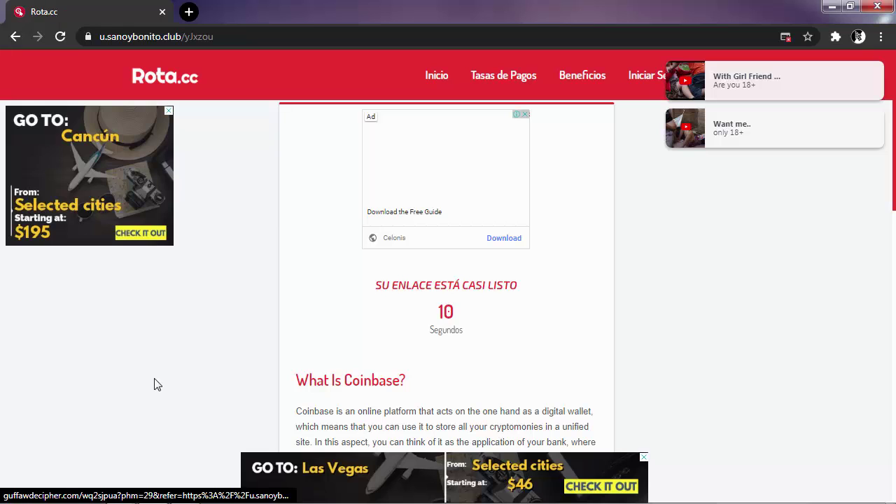
- Find the OBTENER VÍNCULO link at the end of the Rota.cc page
scroll(157, 384, down, 2)
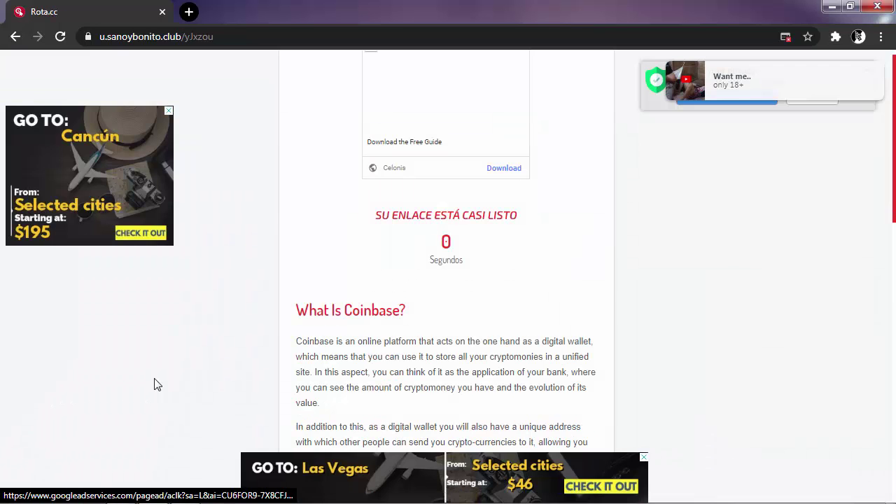
scroll(157, 385, down, 8)
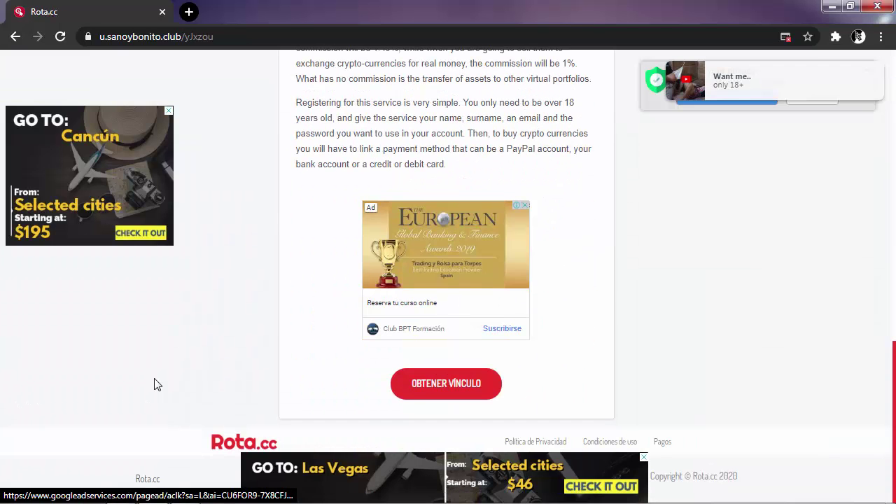
click(157, 385)
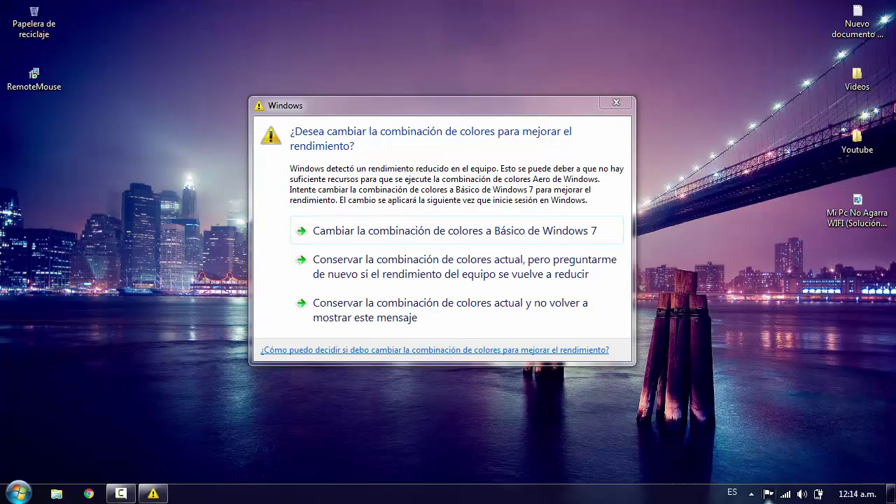
- Dismiss the Windows colour scheme warning and run the RemoteMouse installer from the desktop, accepting the security warning
click(616, 102)
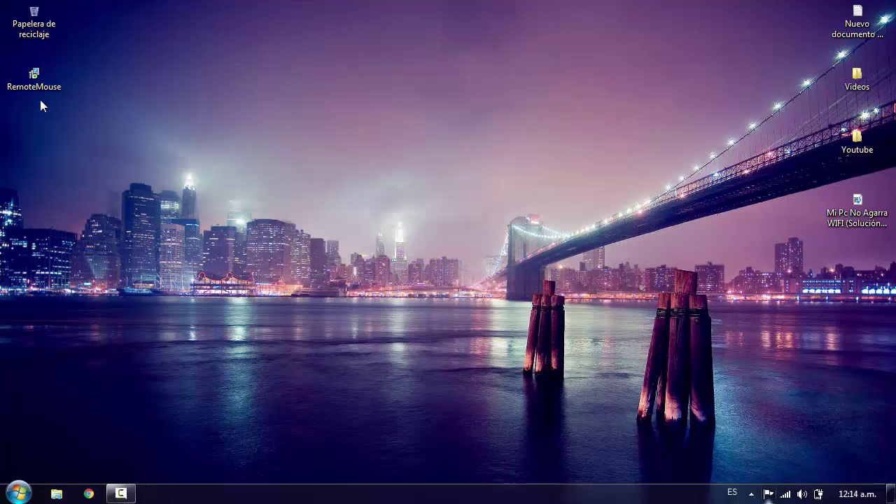
double_click(35, 86)
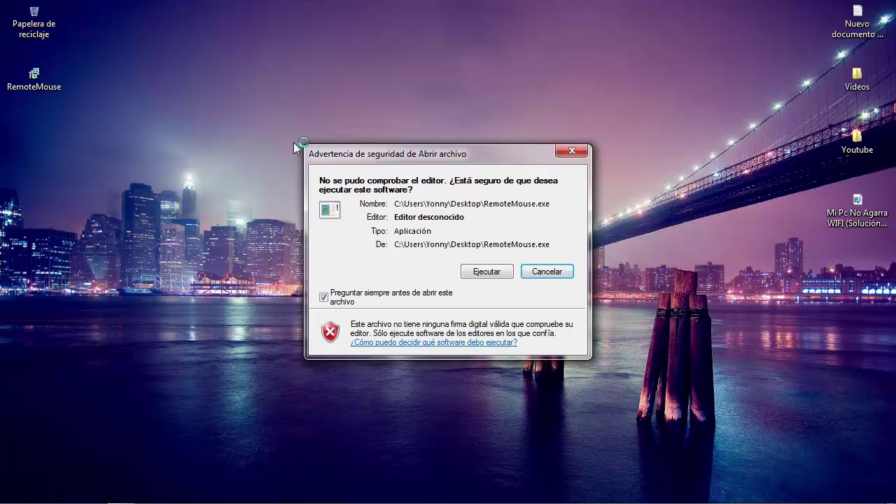
click(483, 272)
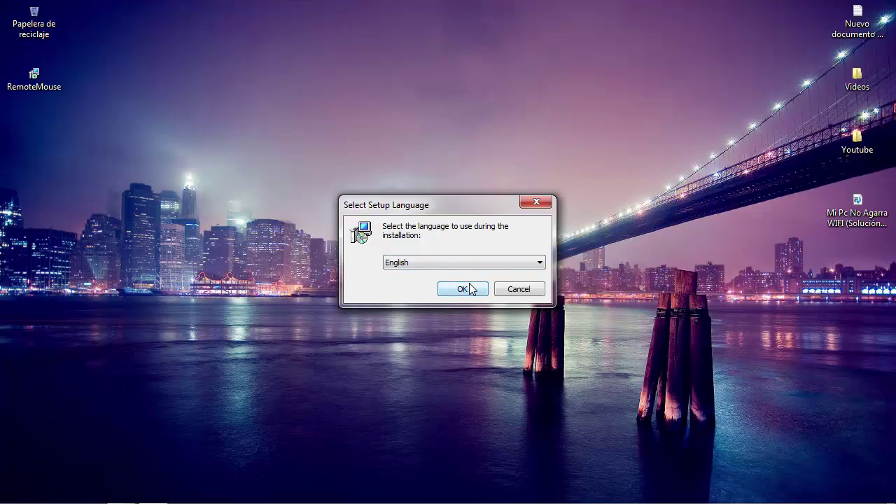
- Set the setup language to English and continue the Remote Mouse installation with a desktop shortcut
click(469, 260)
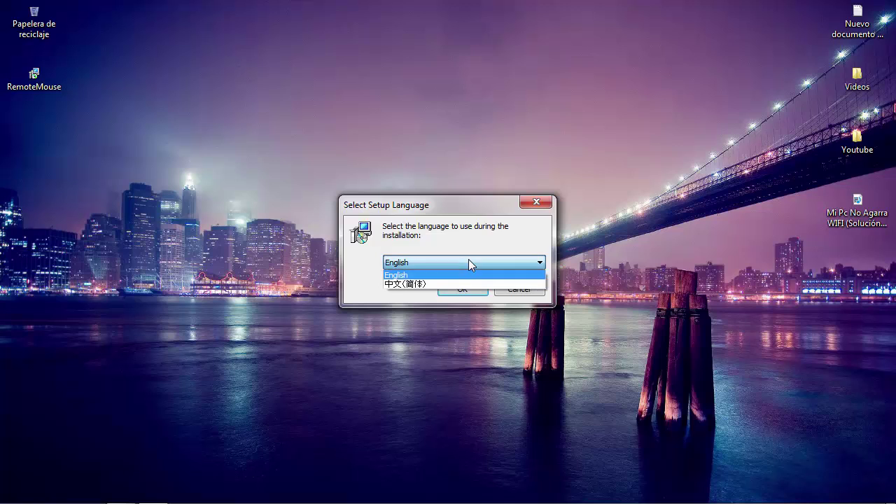
click(473, 278)
click(472, 286)
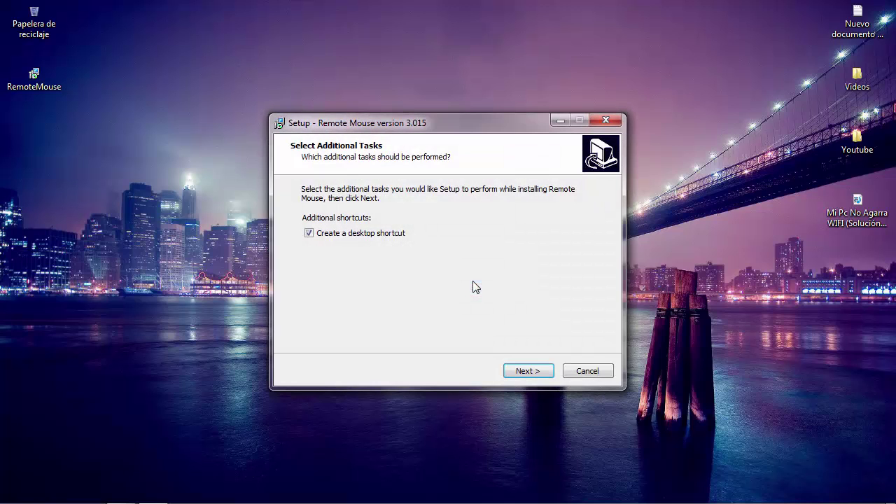
click(545, 378)
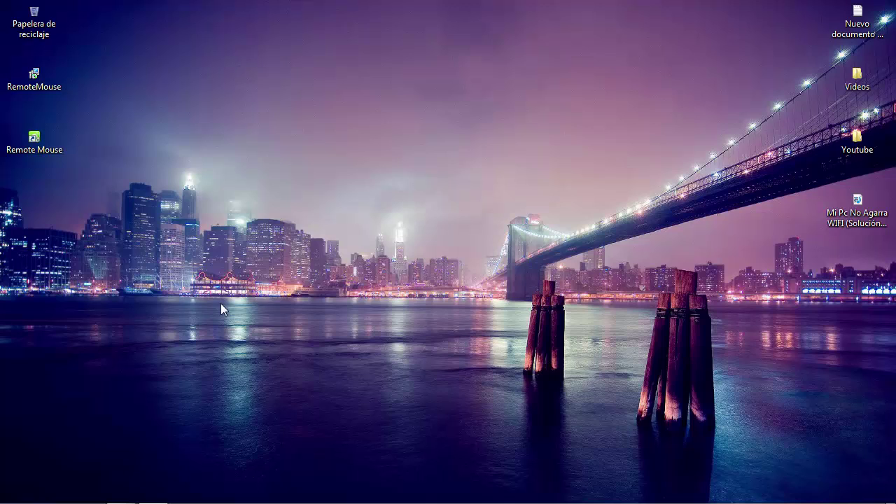
- Run Remote Mouse as administrator and open its window from the hidden notification icons
right_click(14, 150)
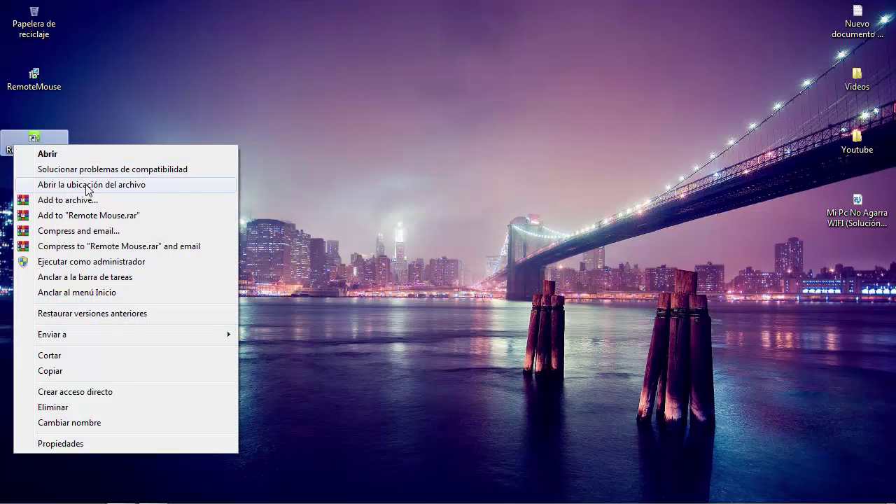
click(79, 263)
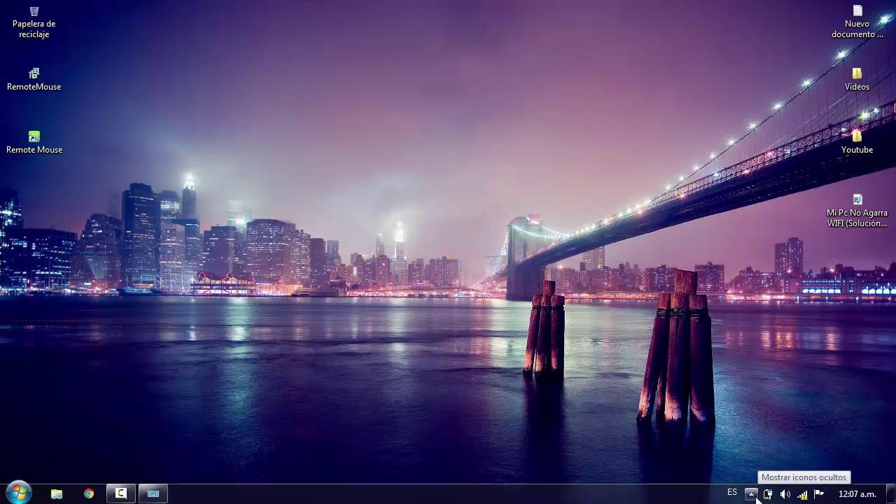
click(751, 494)
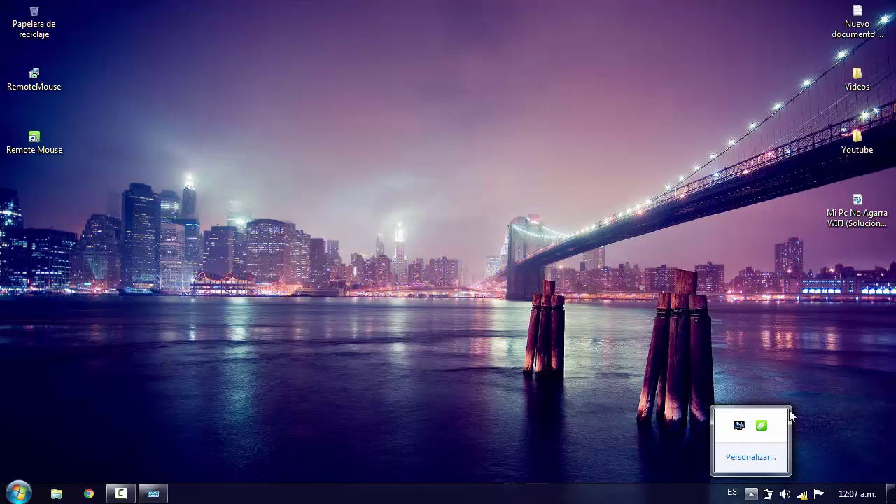
click(768, 425)
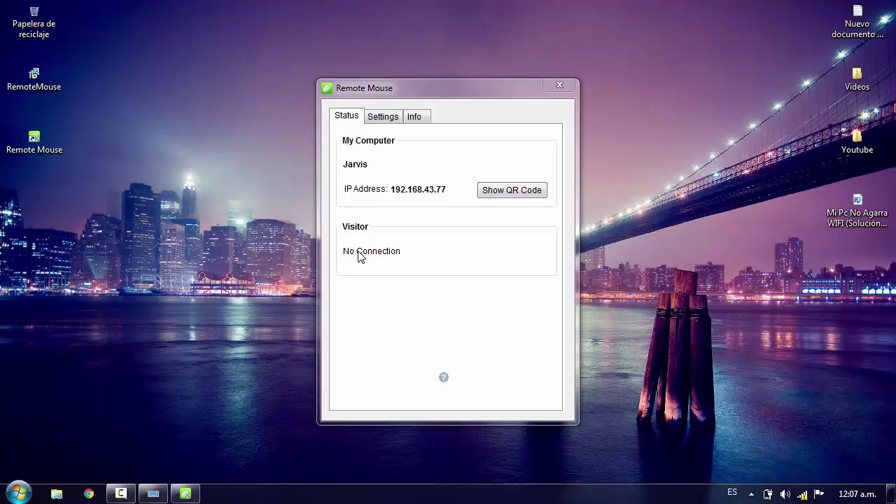
- Examine the Remote Mouse general settings, connection password fields and version information, then return to the connection status
click(377, 119)
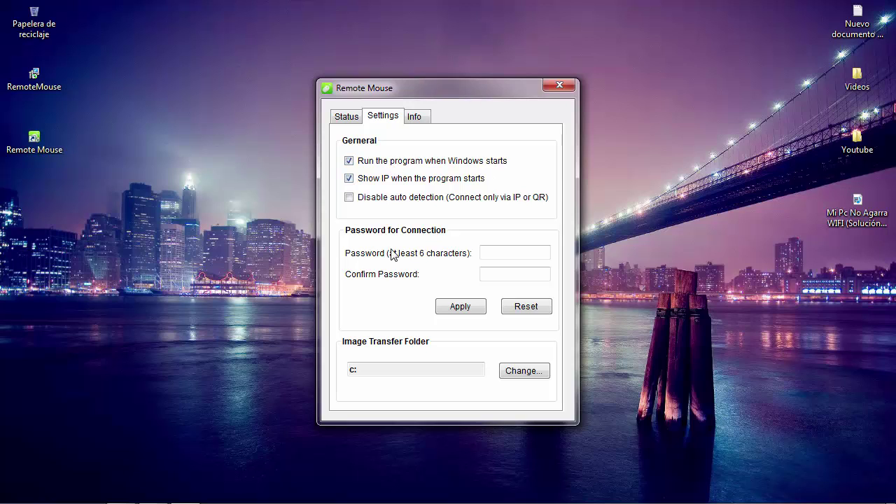
click(503, 252)
click(498, 275)
click(413, 118)
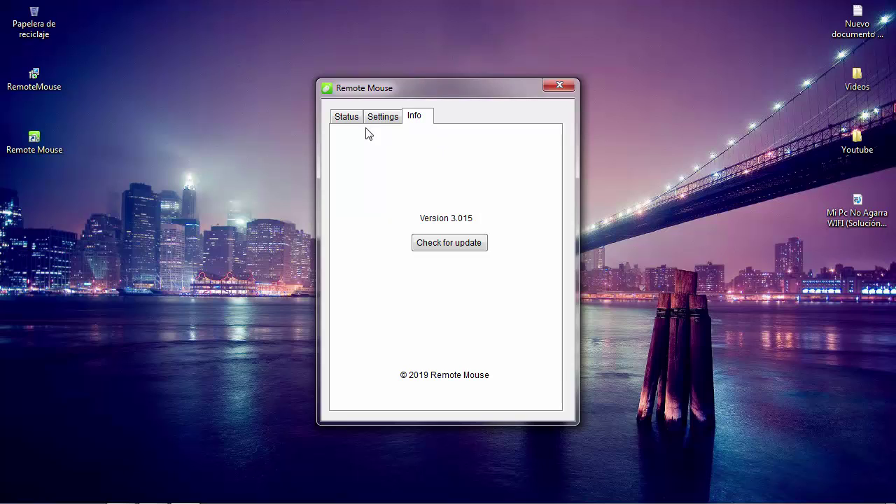
click(339, 120)
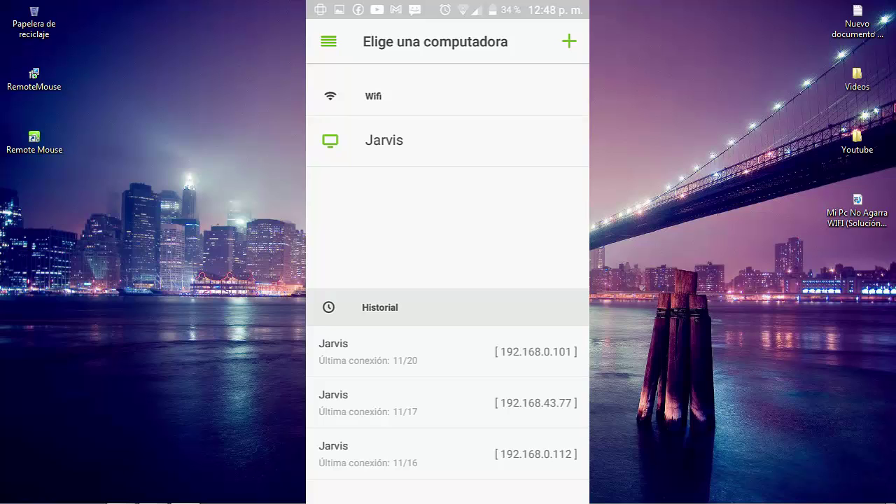
- Check which wireless network the computer is connected to and dismiss the Windows colour scheme warning
mouse_move(804, 495)
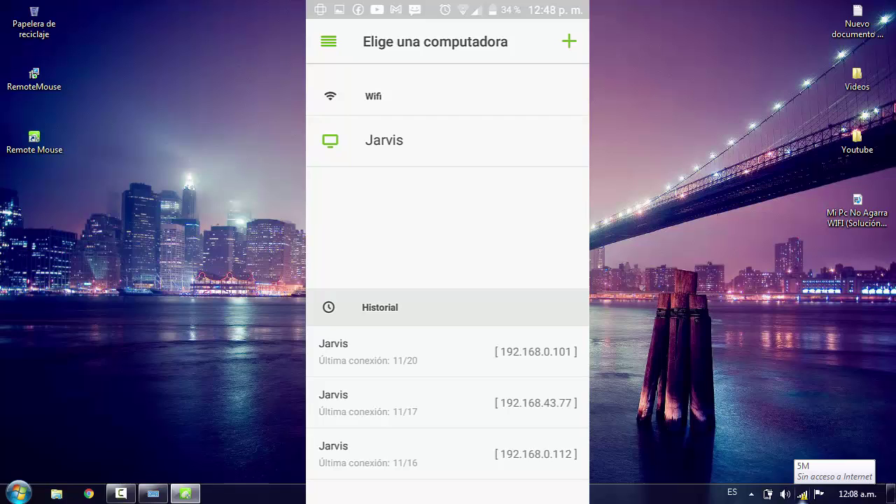
click(804, 495)
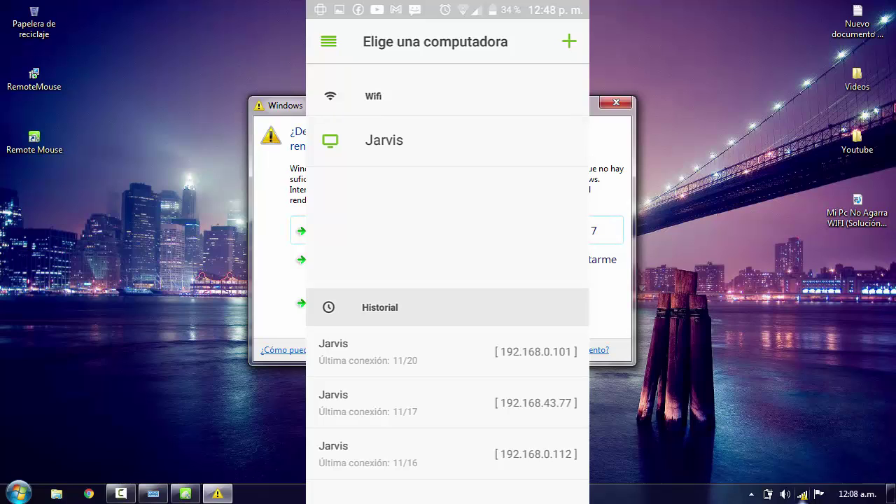
click(615, 103)
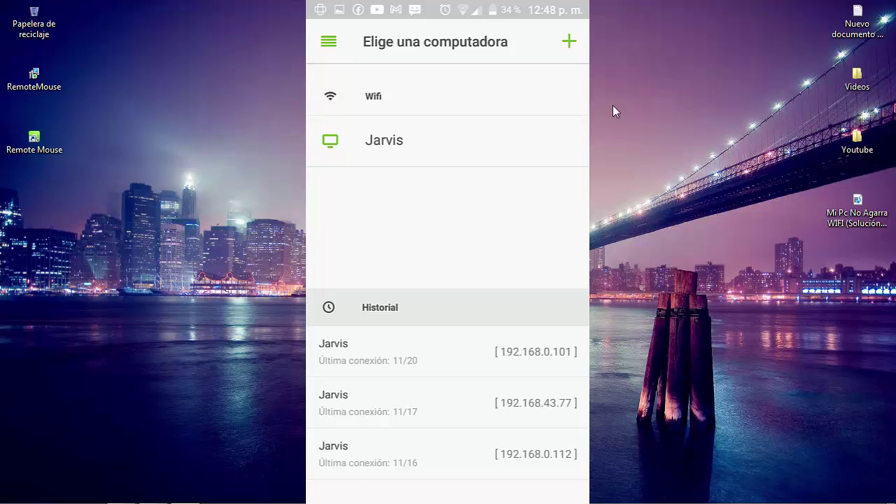
- Open a blank Bloc de notas document
key(super)
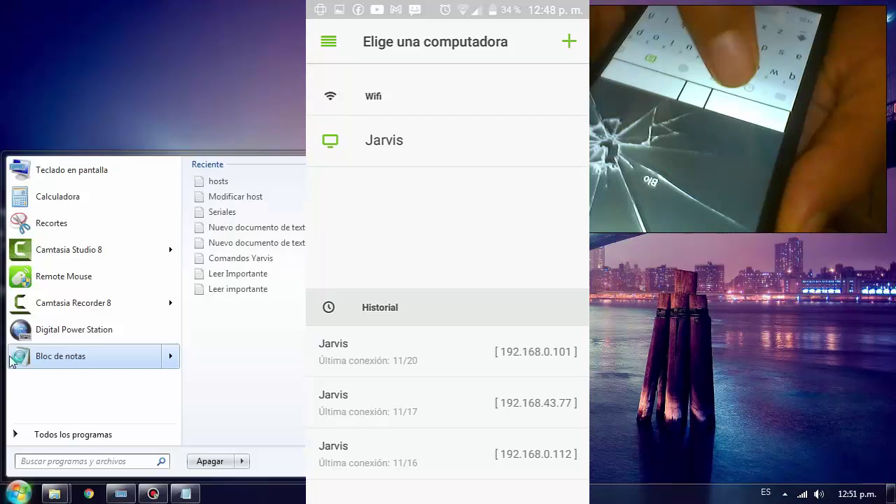
click(14, 353)
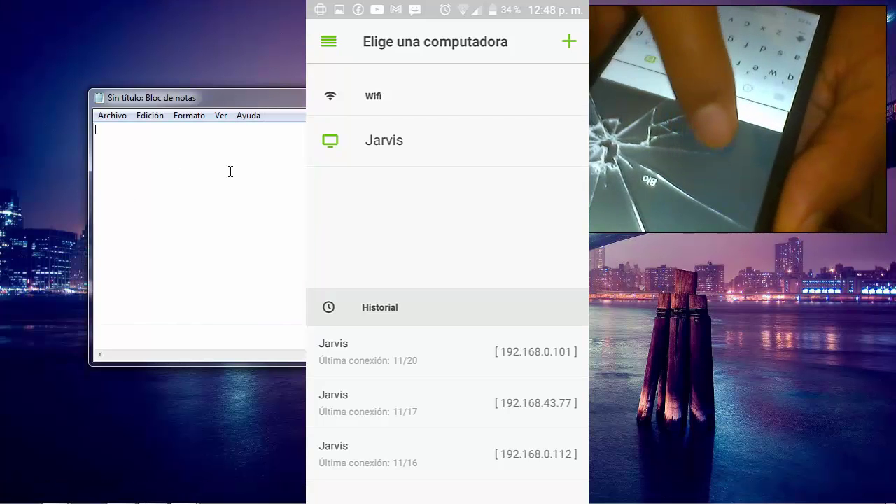
text(u)
key(BackSpace)
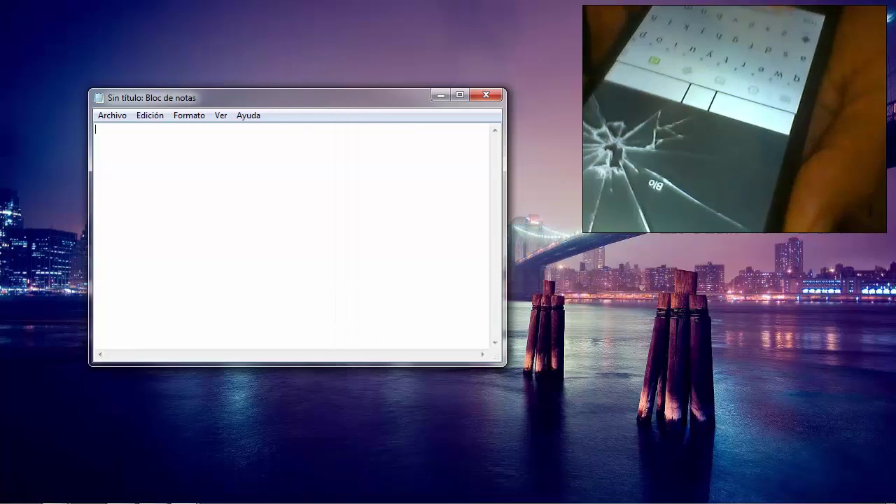
text(z)
key(BackSpace)
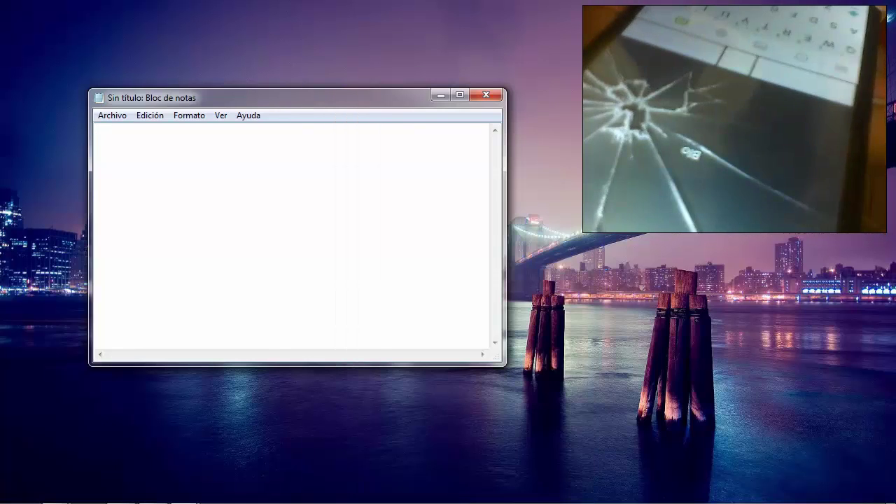
text(Uolab)
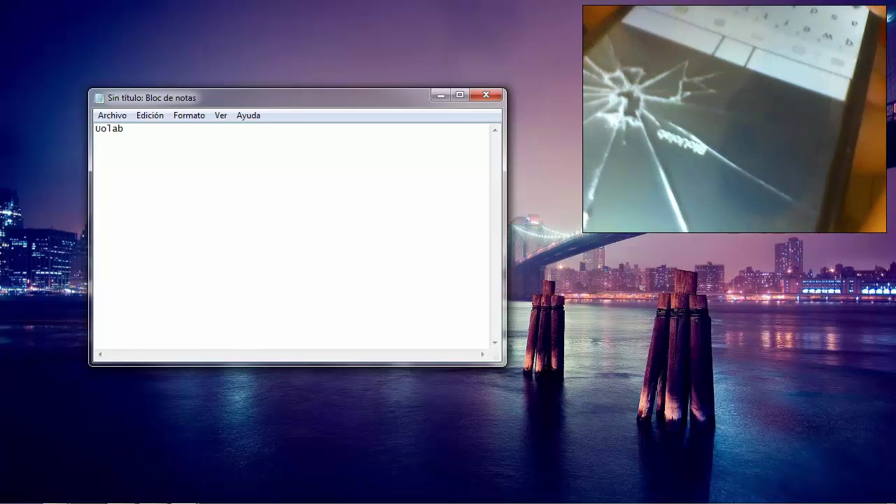
key(ctrl+a)
text(U)
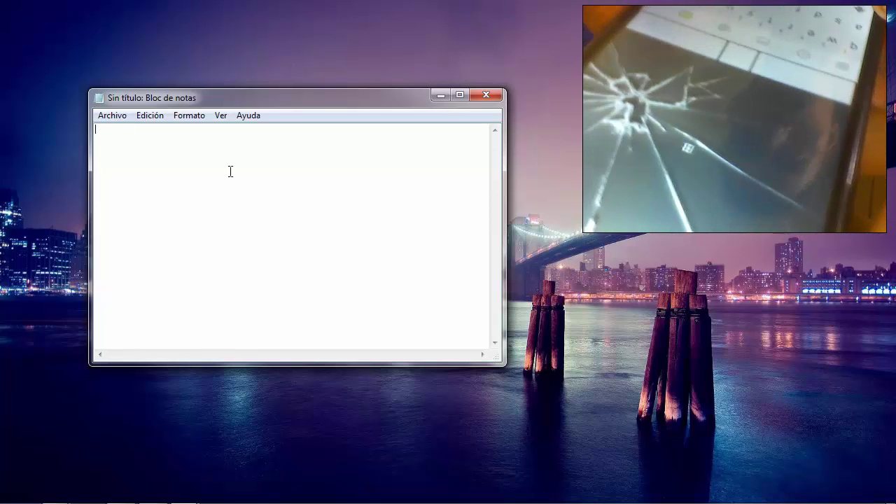
text(ola)
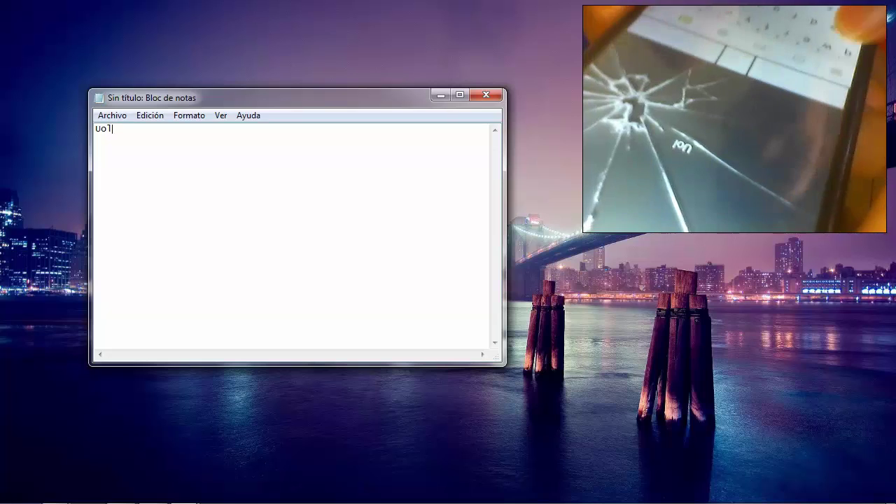
key(BackSpace)
key(BackSpace)
key(BackSpace)
key(BackSpace)
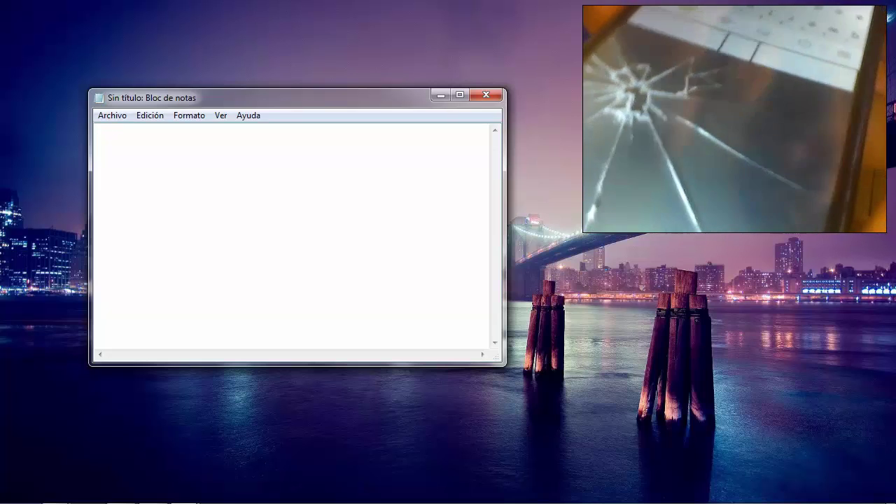
text(UOla)
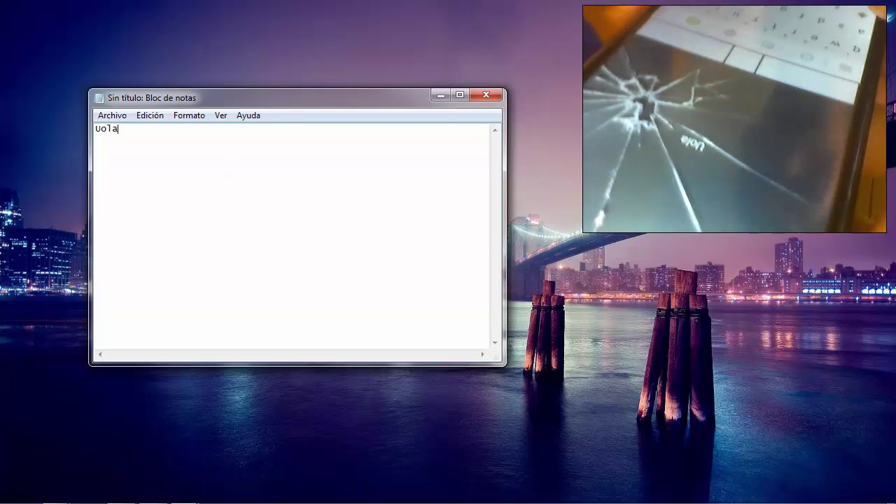
text( amiob)
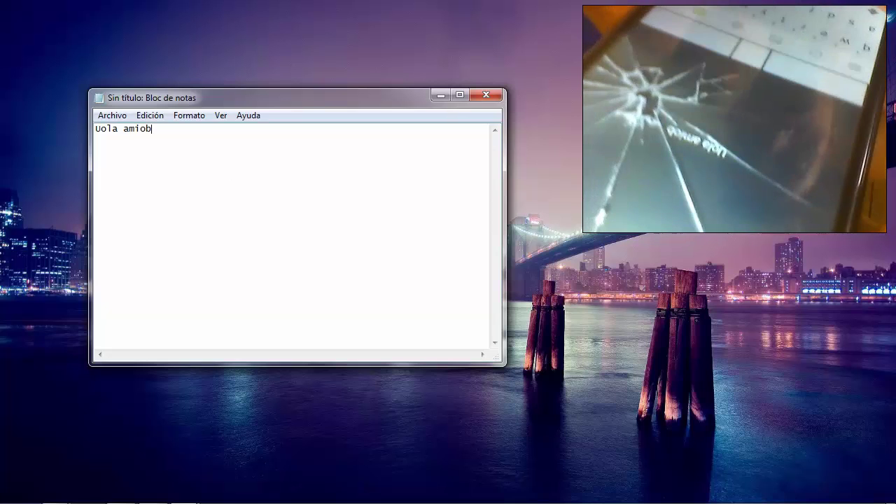
key(BackSpace)
key(BackSpace)
key(BackSpace)
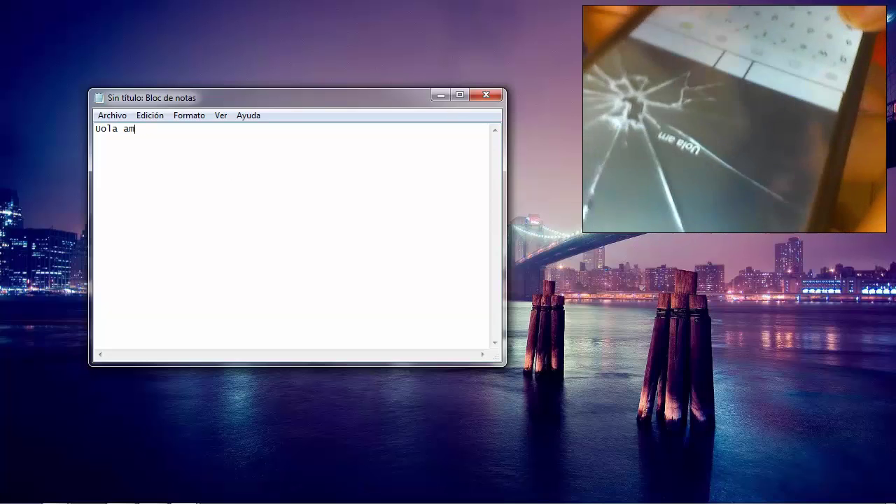
text(i)
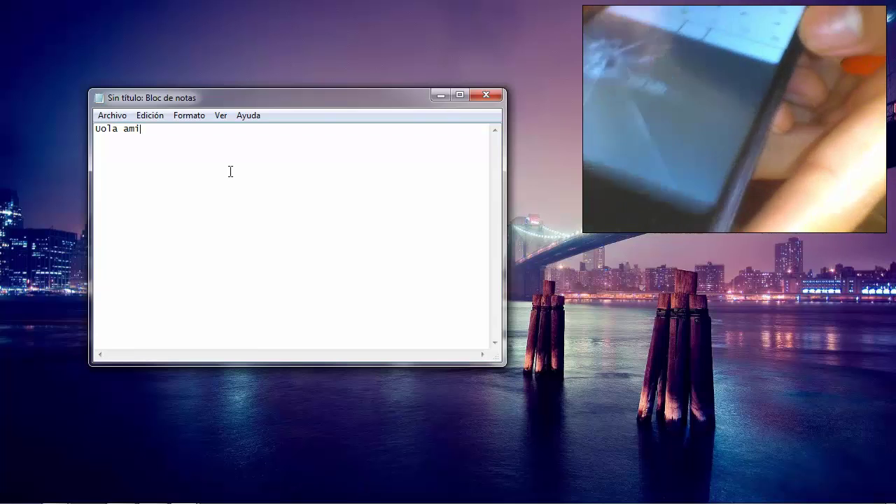
key(BackSpace)
key(BackSpace)
key(BackSpace)
key(BackSpace)
key(BackSpace)
key(BackSpace)
key(BackSpace)
key(BackSpace)
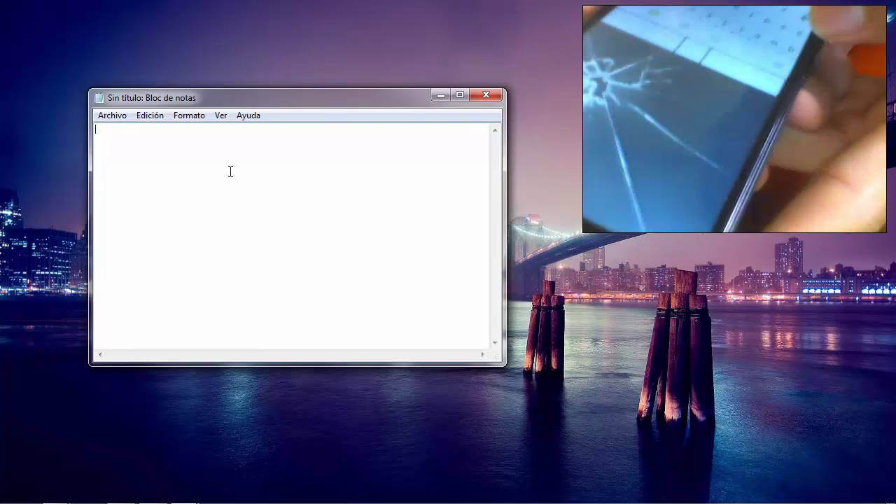
- Write the greeting "Hola amigos" in the empty document from the phone
text(Hol)
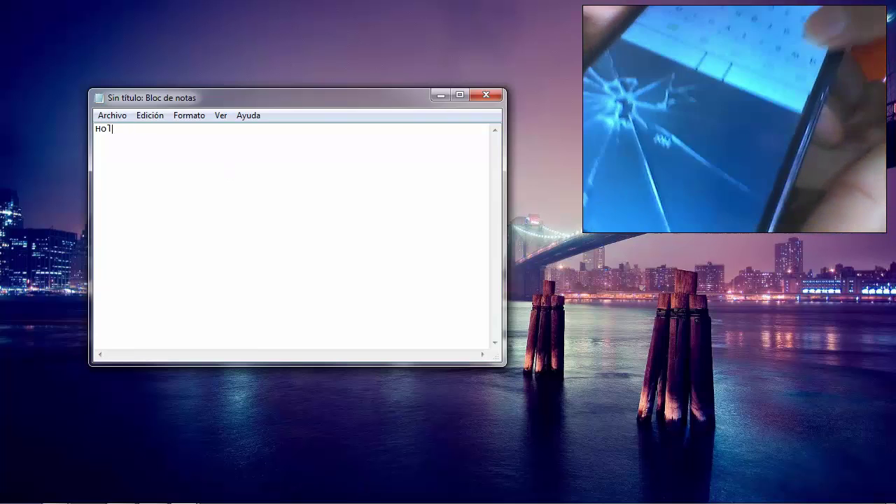
text(a amigo)
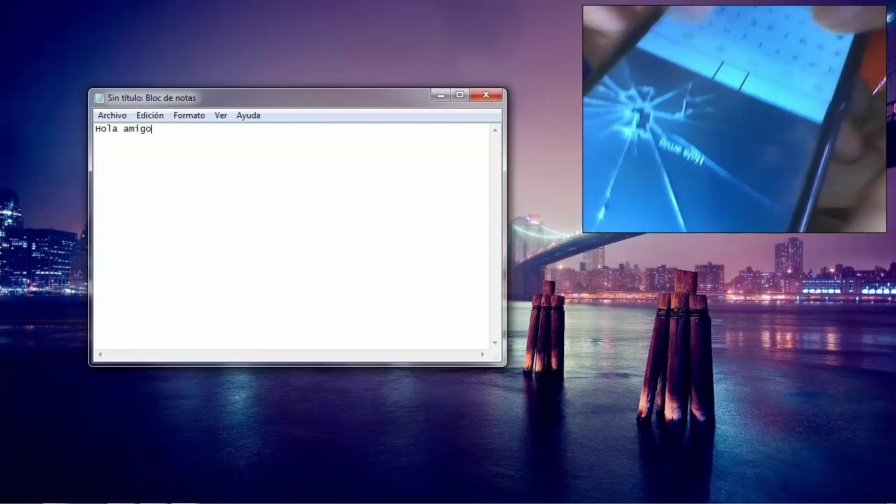
text(snq)
key(BackSpace)
key(BackSpace)
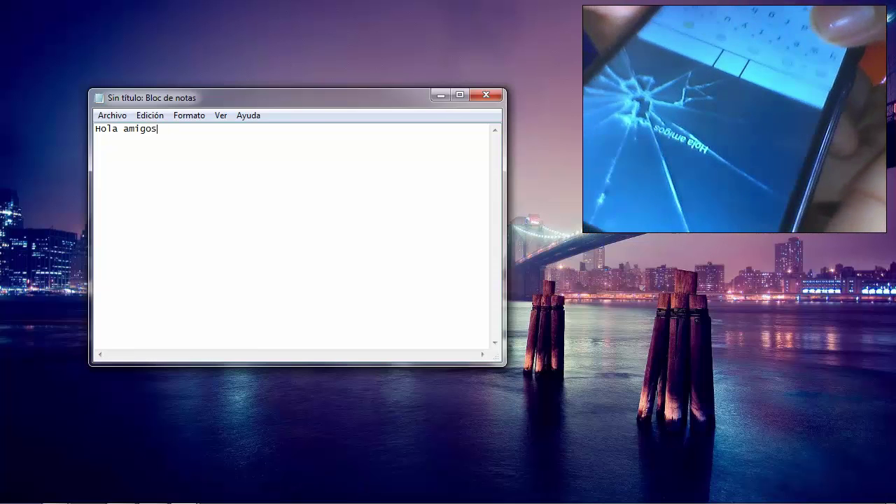
- Continue the greeting with "de Youtube como estan", correcting the misspelled "Youtube"
text(de )
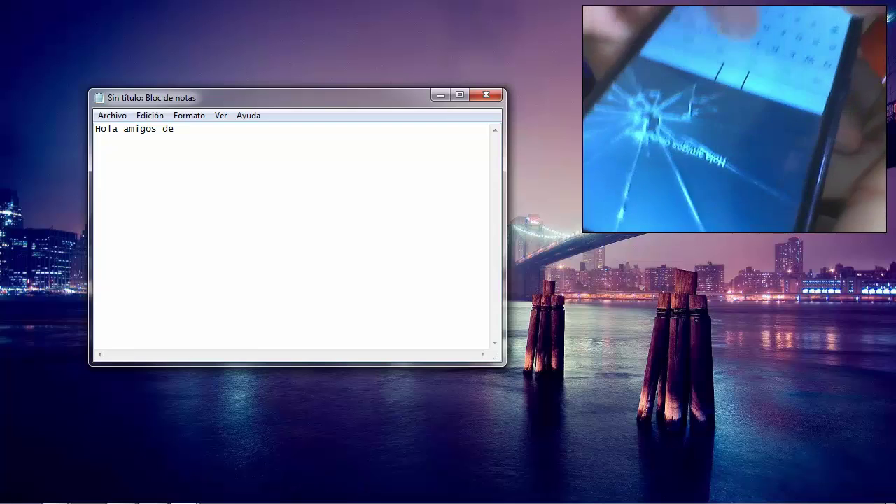
text(Youtib)
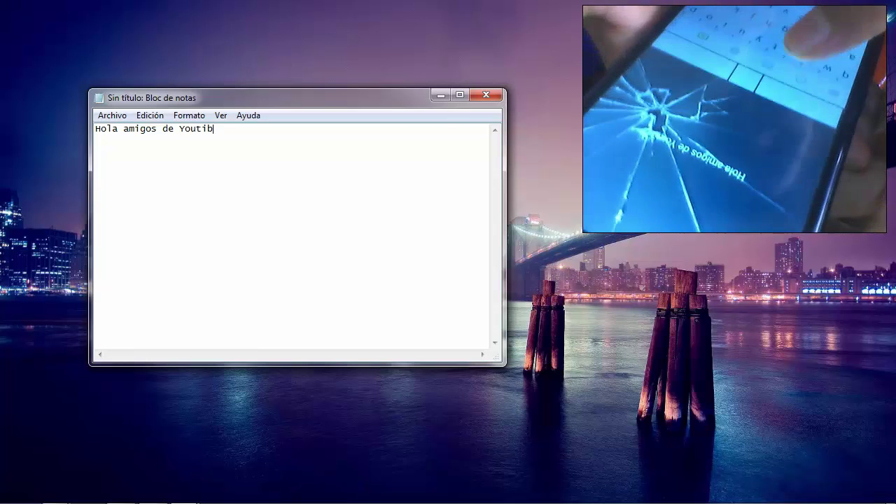
text(r)
key(BackSpace)
key(BackSpace)
key(BackSpace)
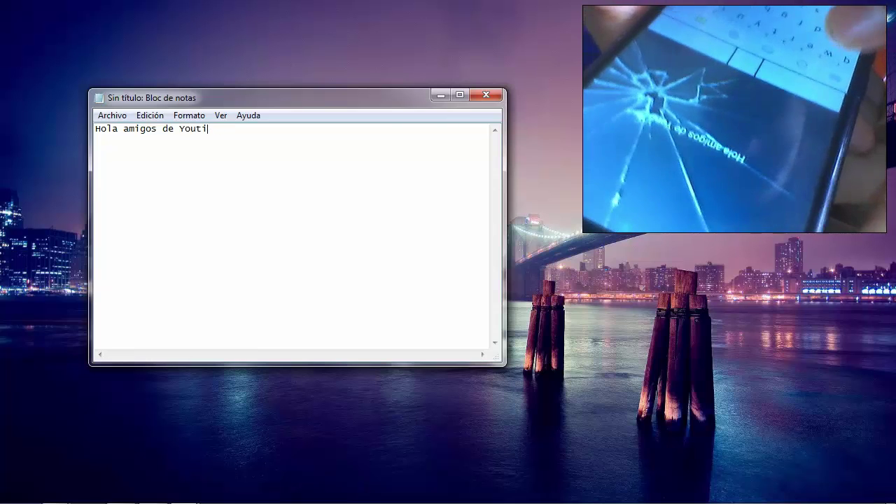
text(y)
key(BackSpace)
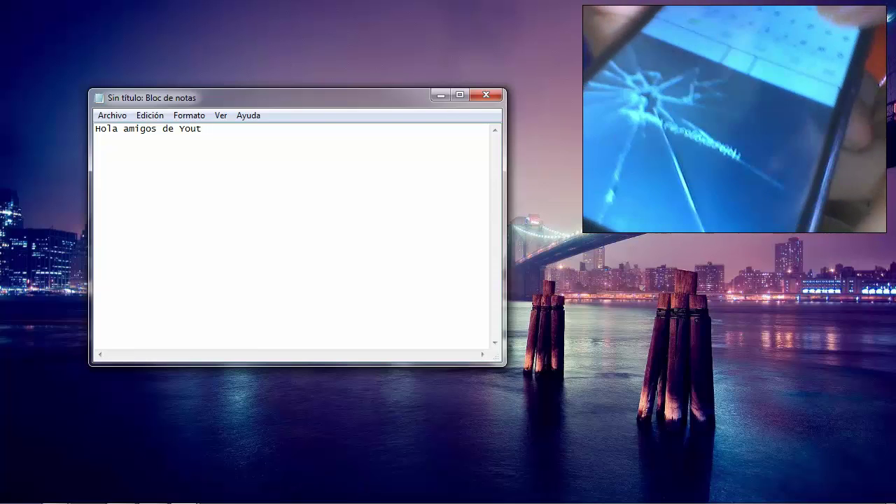
text(ube co)
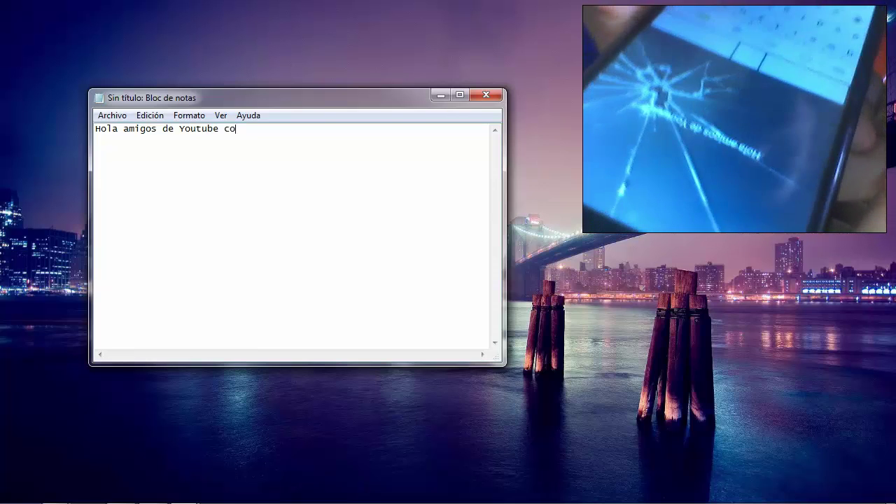
text(mo estan )
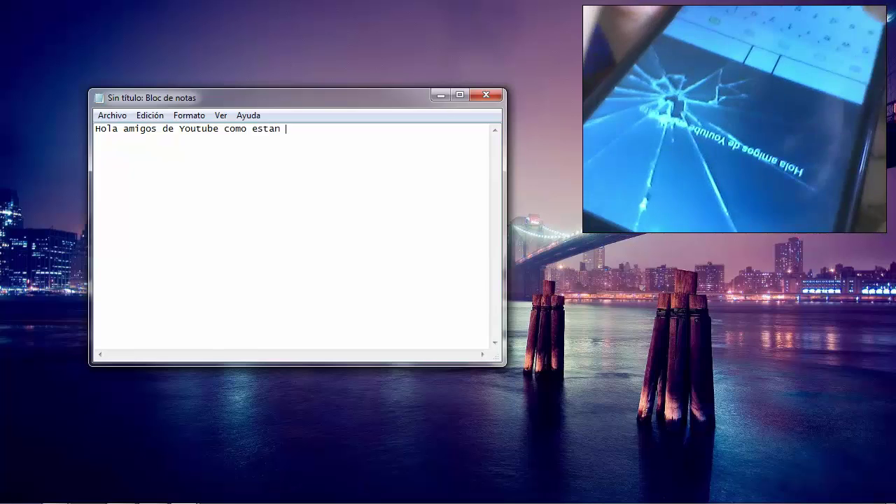
- Extend the first line with the words "espero que"
text(espwra)
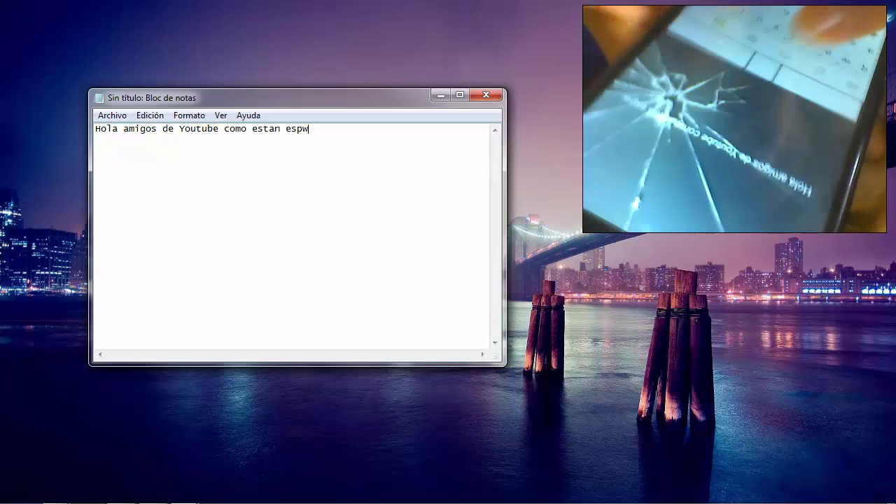
key(BackSpace)
key(BackSpace)
key(BackSpace)
text(e)
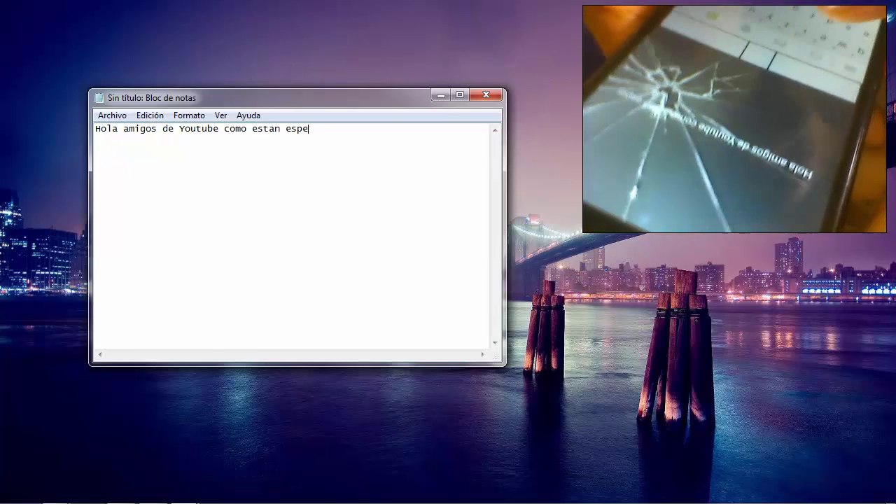
text(ro que )
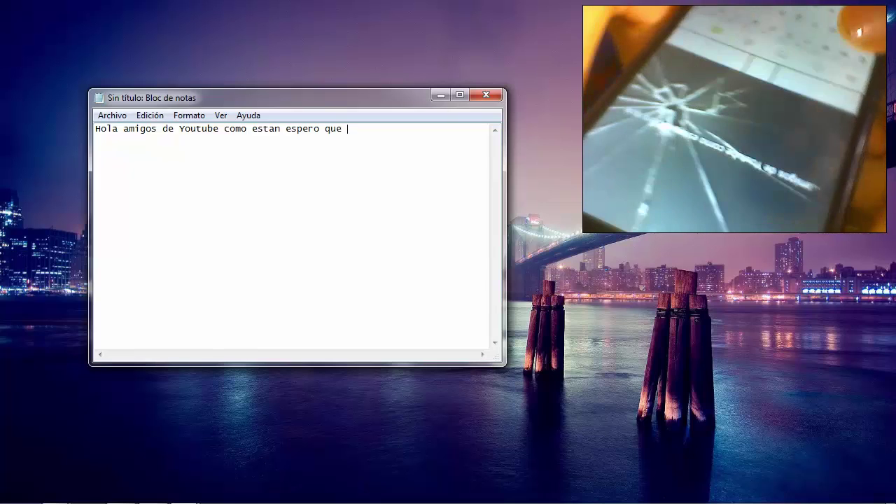
- Finish the first line with "bien yo soy" followed by the presenter's first name
text(bien yo)
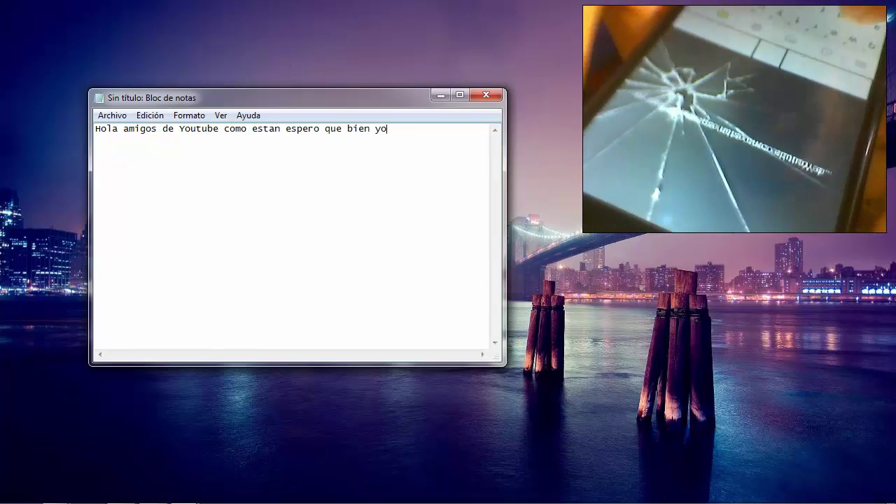
text( soy Yonaiket)
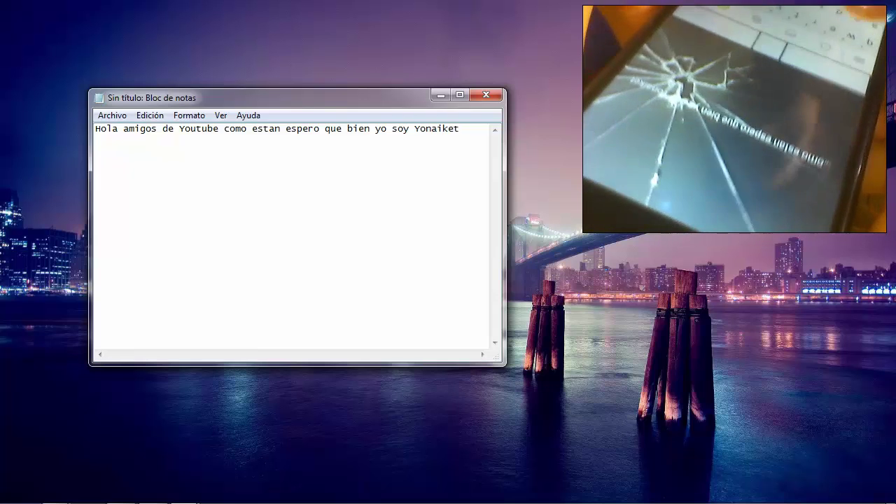
key(BackSpace)
text(r y e)
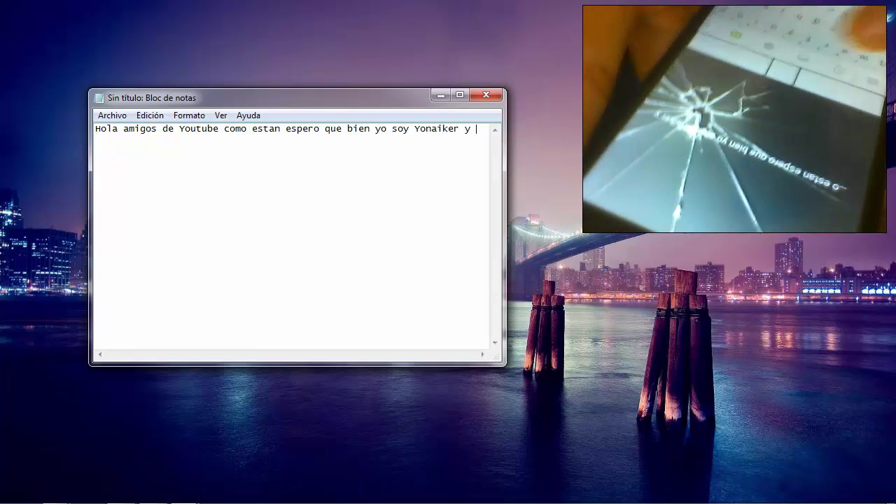
key(BackSpace)
key(BackSpace)
key(BackSpace)
key(BackSpace)
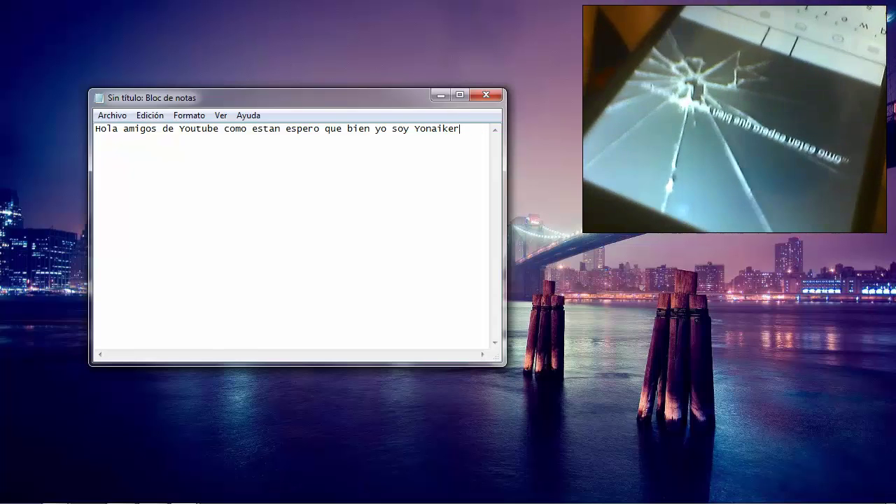
- Start a second line in the document with the word "esto"
text(esto)
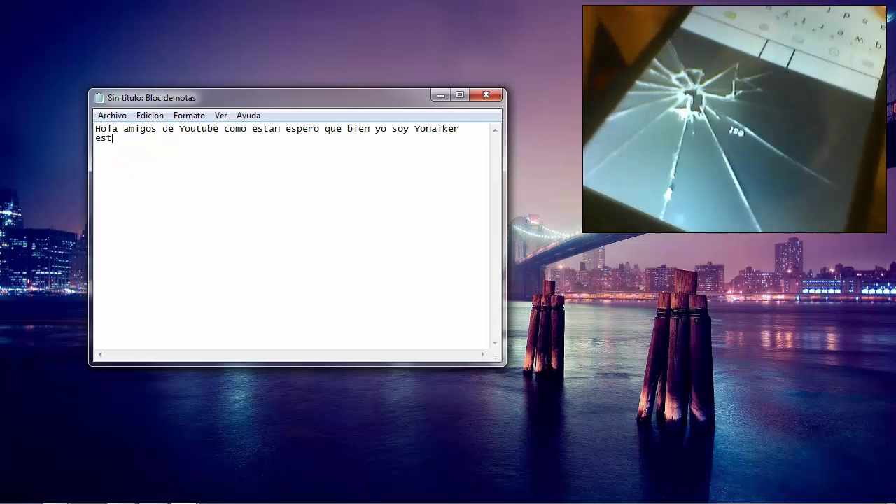
key(BackSpace)
key(BackSpace)
key(BackSpace)
text(sro)
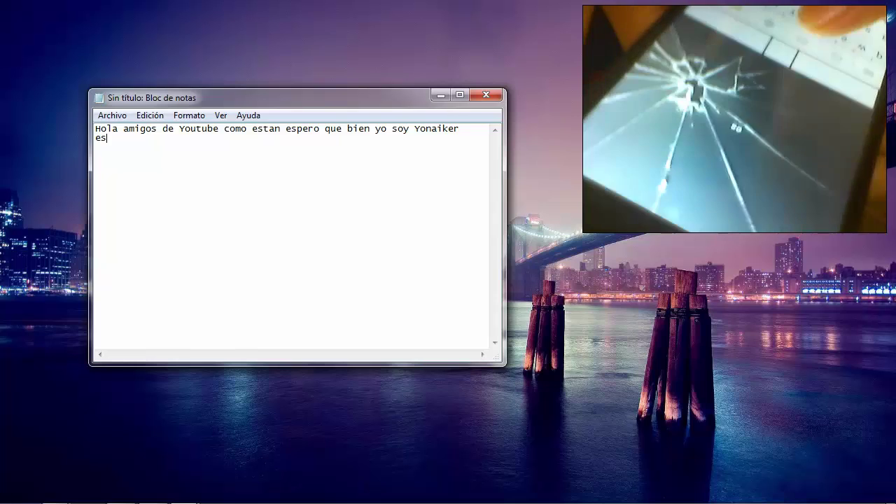
key(BackSpace)
key(BackSpace)
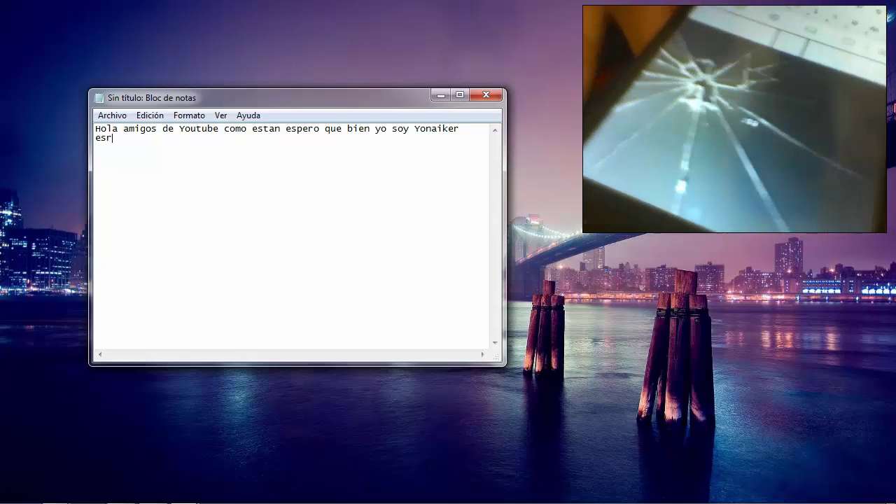
text(to)
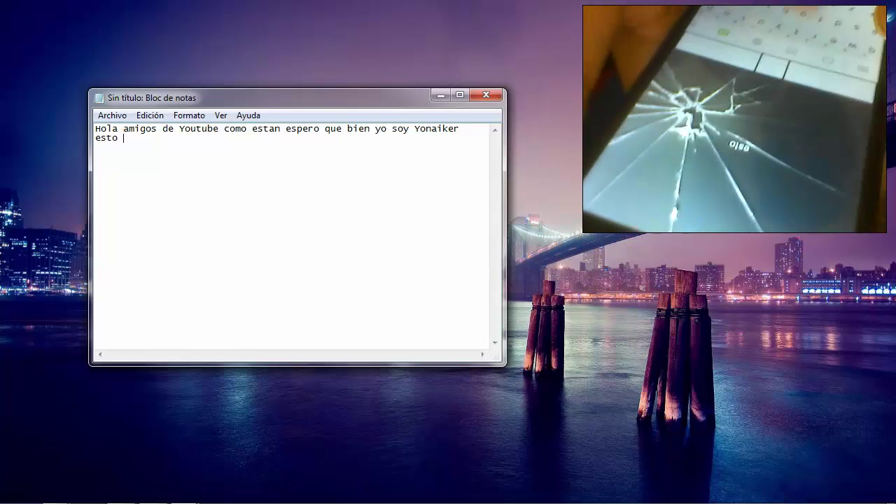
- Complete the second line with "es otra edicion de", the presenter's channel name and ";)"
text( es ot)
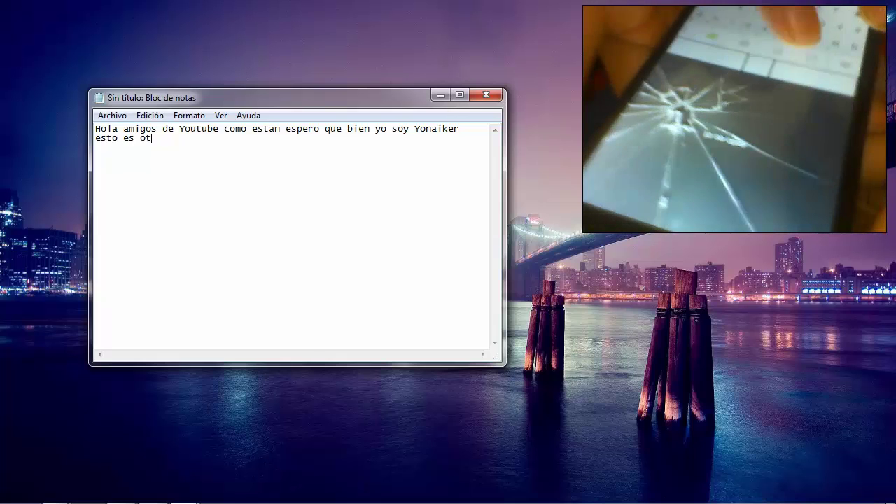
text(ra edic)
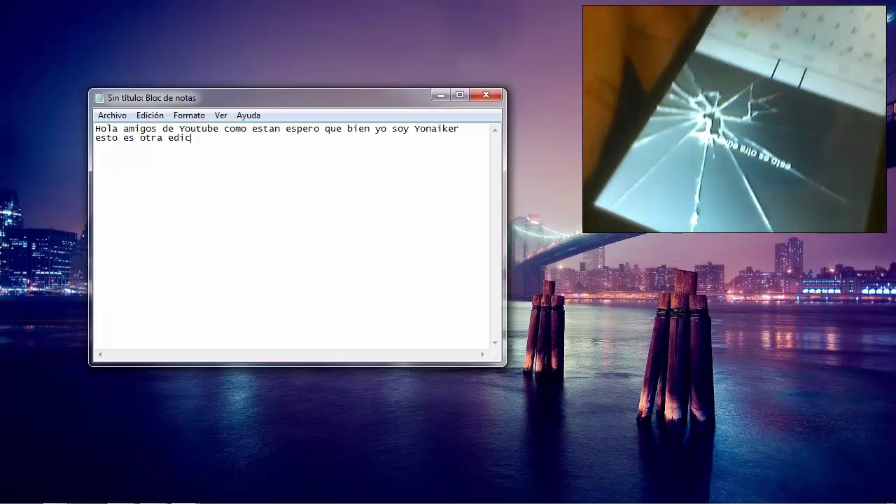
text(ion de)
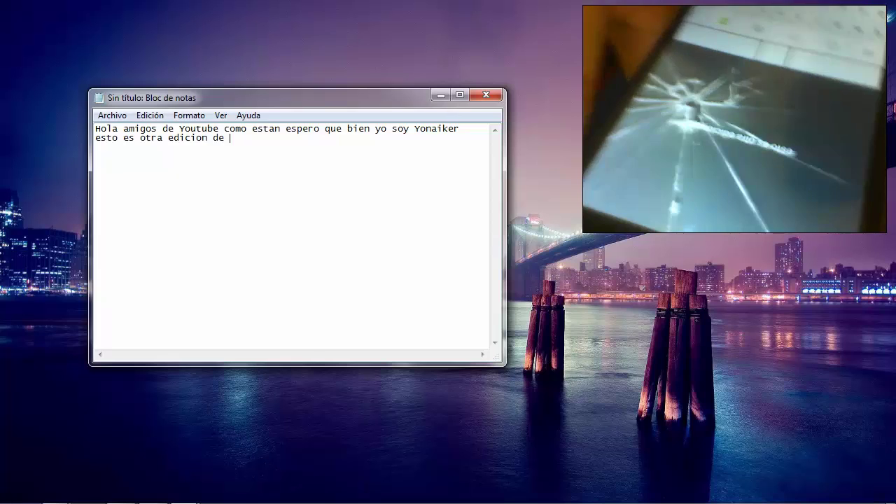
text( Yona)
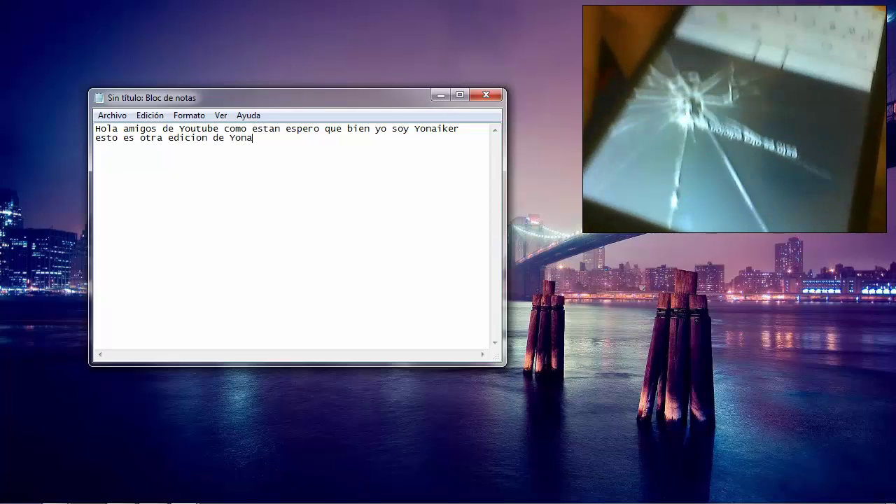
text(ikerti)
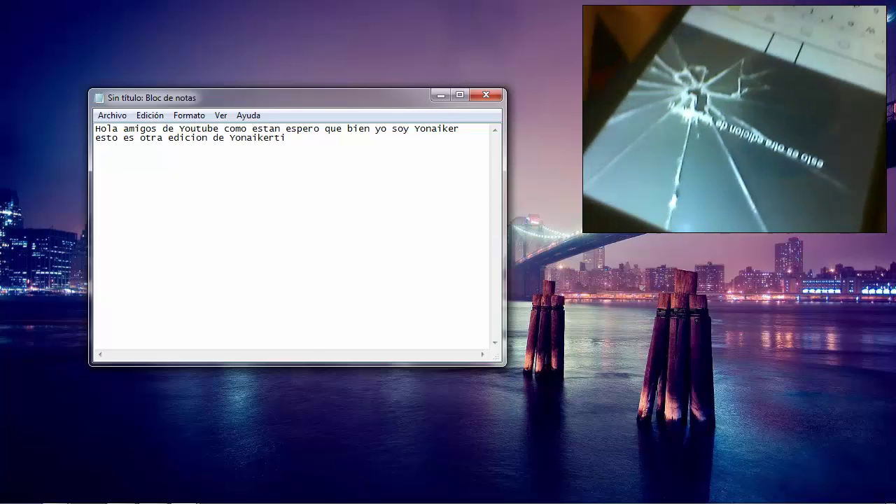
key(BackSpace)
text(u)
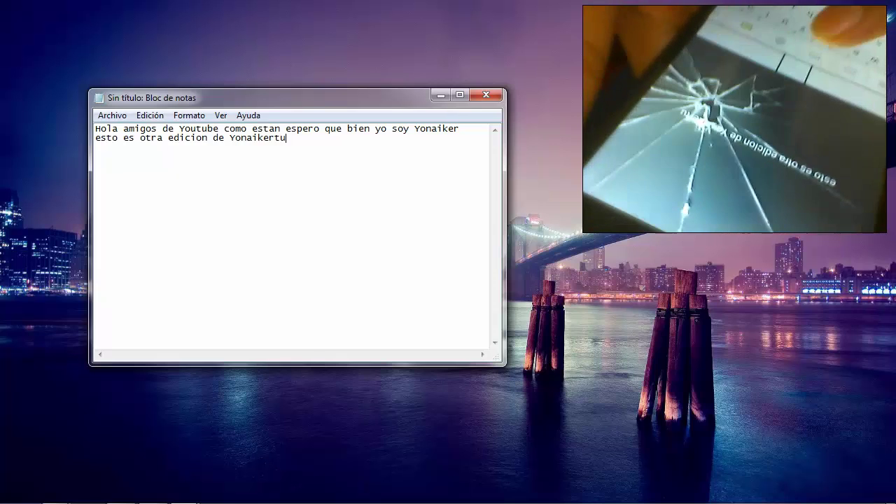
text(roriales ;))
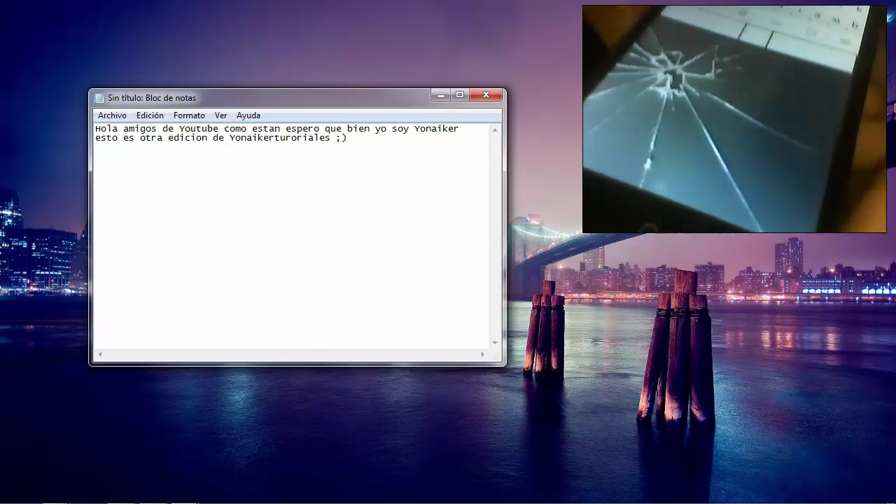
- Delete both lines of text to leave the document empty
key(BackSpace)
key(BackSpace)
key(BackSpace)
key(BackSpace)
key(BackSpace)
key(BackSpace)
key(BackSpace)
key(BackSpace)
key(BackSpace)
key(BackSpace)
key(BackSpace)
key(BackSpace)
key(BackSpace)
key(BackSpace)
key(BackSpace)
key(BackSpace)
key(BackSpace)
key(BackSpace)
key(BackSpace)
key(BackSpace)
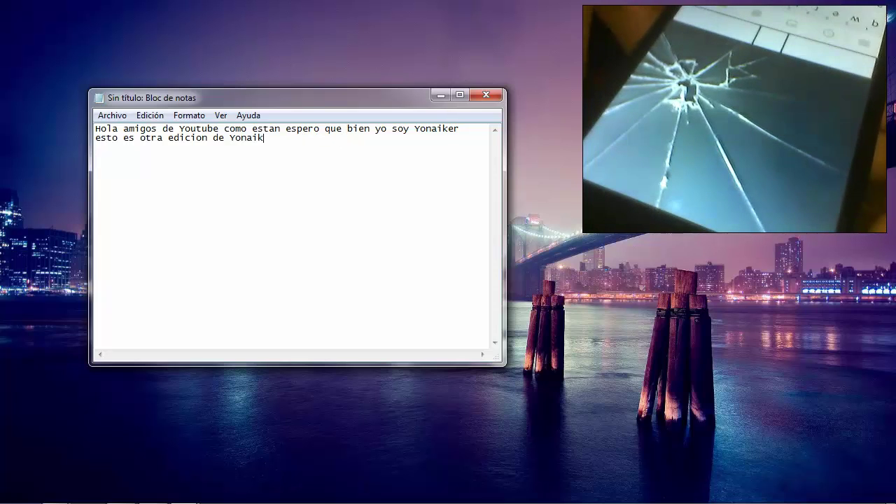
key(BackSpace)
key(BackSpace)
key(BackSpace)
key(BackSpace)
key(BackSpace)
key(BackSpace)
key(BackSpace)
key(BackSpace)
key(BackSpace)
key(BackSpace)
key(BackSpace)
key(BackSpace)
key(BackSpace)
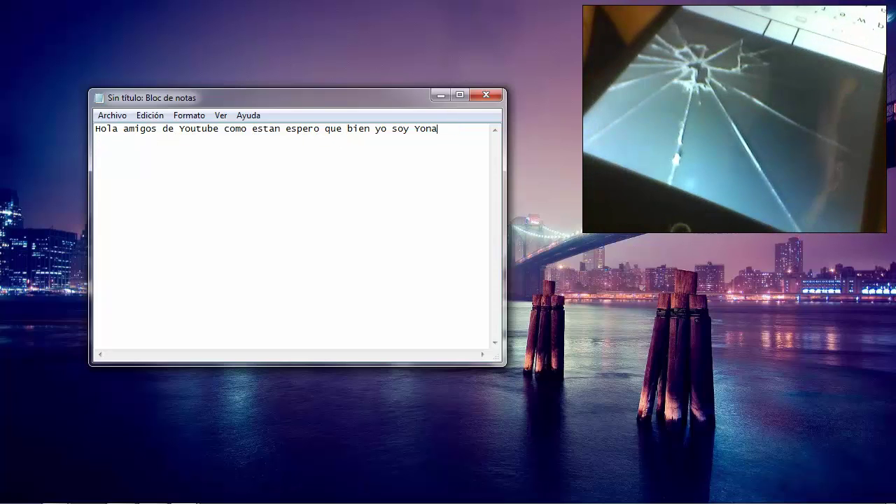
key(BackSpace)
key(BackSpace)
key(BackSpace)
key(BackSpace)
key(BackSpace)
key(BackSpace)
key(BackSpace)
key(BackSpace)
key(BackSpace)
key(BackSpace)
key(BackSpace)
key(BackSpace)
key(BackSpace)
key(BackSpace)
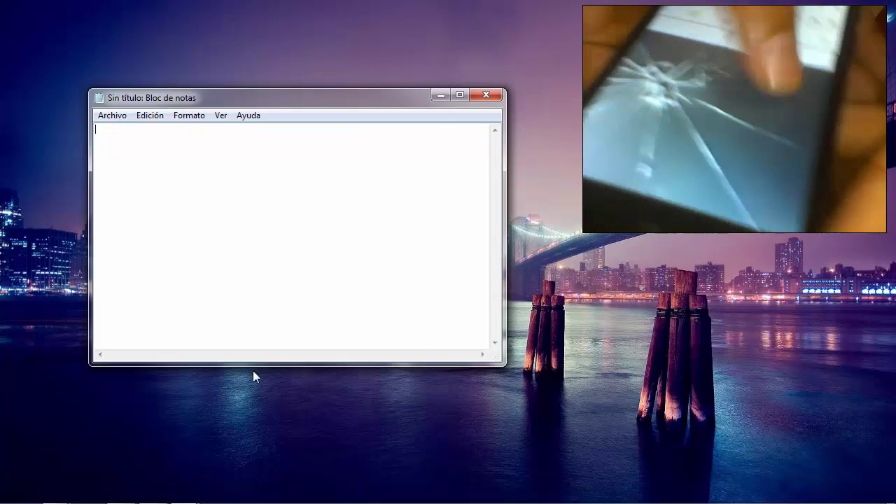
click(184, 494)
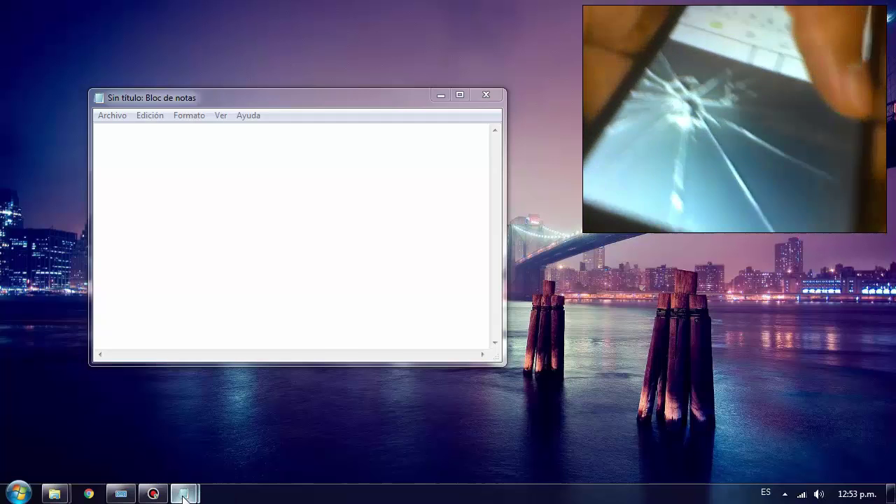
mouse_move(182, 496)
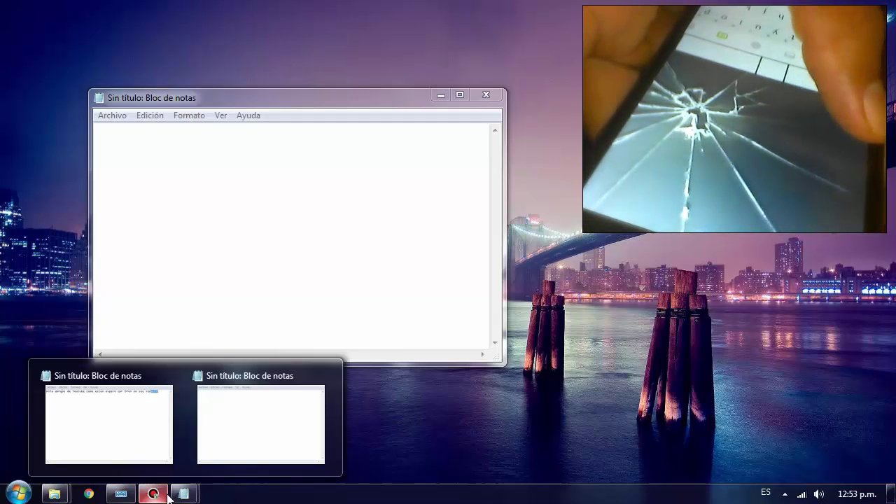
click(153, 493)
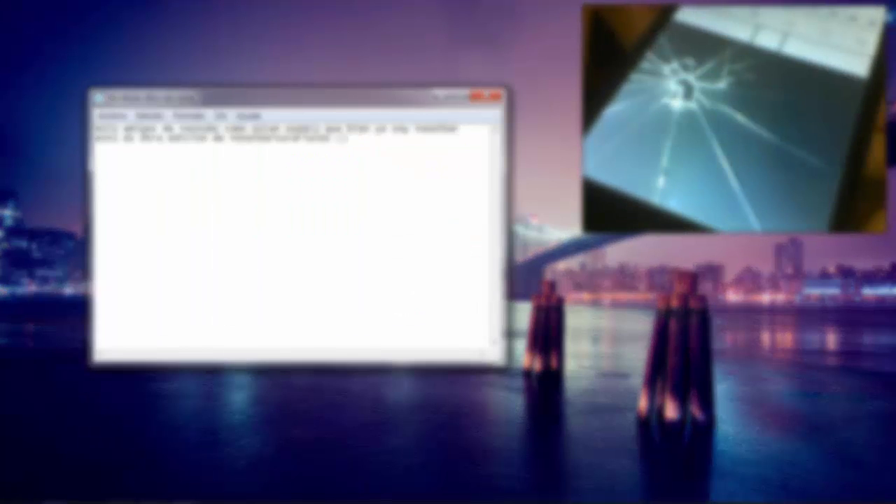
key(BackSpace)
key(BackSpace)
key(BackSpace)
key(BackSpace)
key(BackSpace)
key(BackSpace)
key(BackSpace)
key(BackSpace)
key(BackSpace)
key(BackSpace)
key(BackSpace)
key(BackSpace)
key(BackSpace)
key(BackSpace)
key(BackSpace)
key(BackSpace)
key(BackSpace)
key(BackSpace)
key(BackSpace)
key(BackSpace)
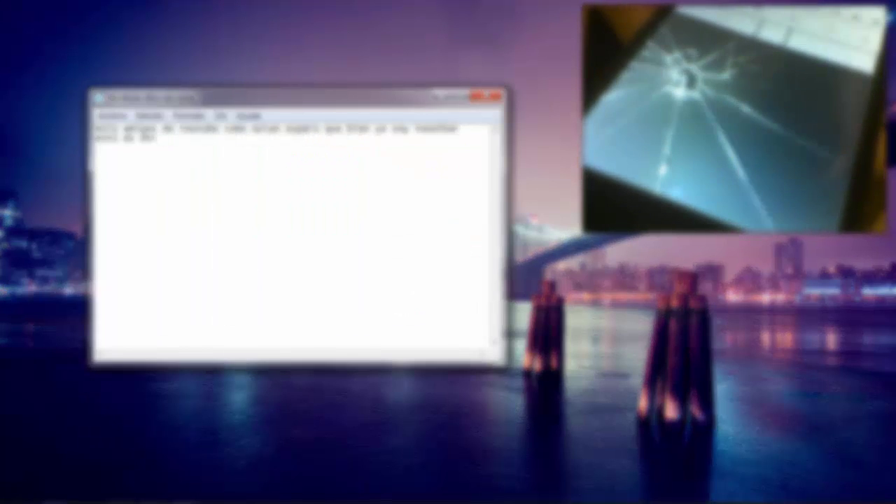
key(BackSpace)
key(BackSpace)
key(BackSpace)
key(BackSpace)
key(BackSpace)
key(BackSpace)
key(BackSpace)
key(BackSpace)
key(BackSpace)
key(BackSpace)
key(BackSpace)
key(BackSpace)
key(BackSpace)
key(BackSpace)
key(BackSpace)
key(BackSpace)
key(BackSpace)
key(BackSpace)
key(BackSpace)
key(BackSpace)
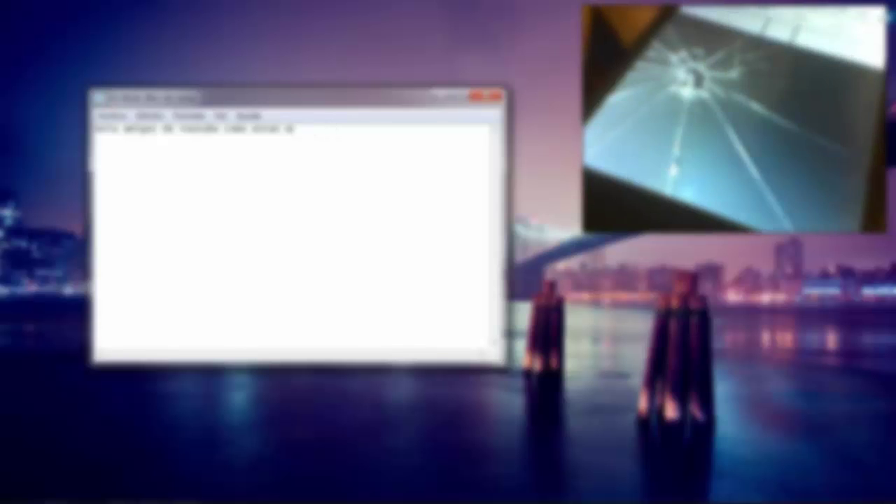
key(BackSpace)
key(BackSpace)
key(BackSpace)
key(BackSpace)
key(BackSpace)
key(BackSpace)
key(BackSpace)
key(BackSpace)
key(BackSpace)
key(BackSpace)
key(BackSpace)
key(BackSpace)
key(BackSpace)
key(BackSpace)
key(BackSpace)
key(BackSpace)
key(BackSpace)
key(BackSpace)
key(BackSpace)
key(BackSpace)
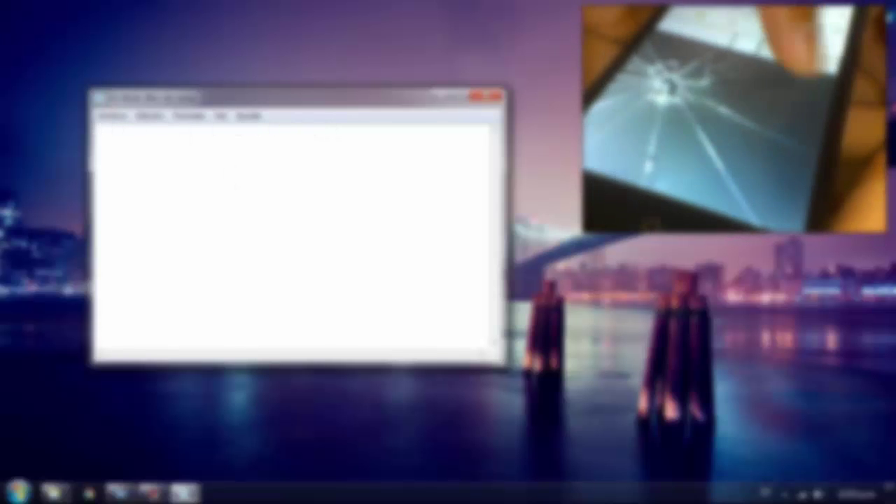
click(259, 494)
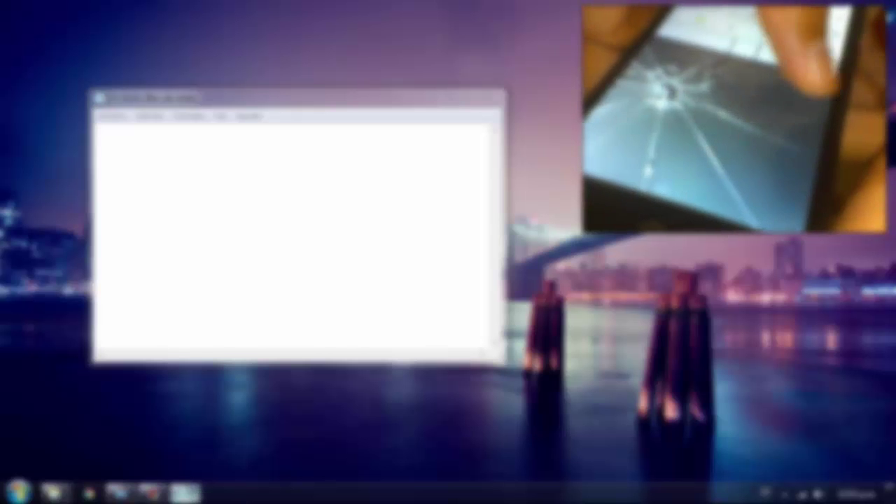
mouse_move(185, 493)
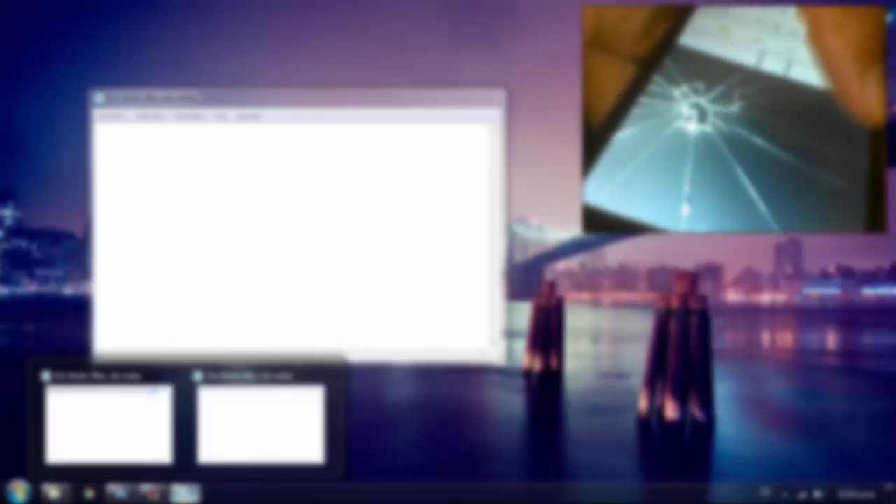